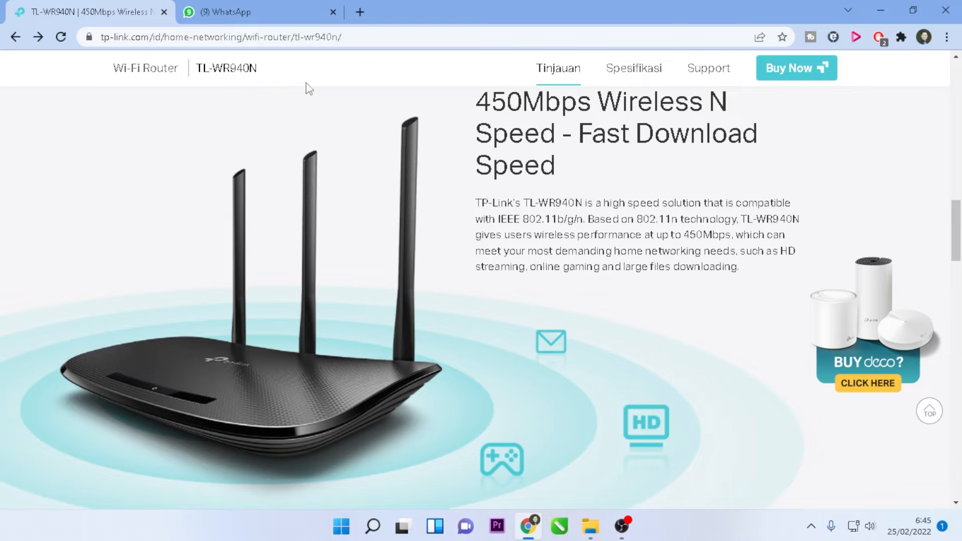
- Browse the TL-WR940N product gallery: front view, antenna-speed graphic and rear-port view
scroll(585, 336, down, 7)
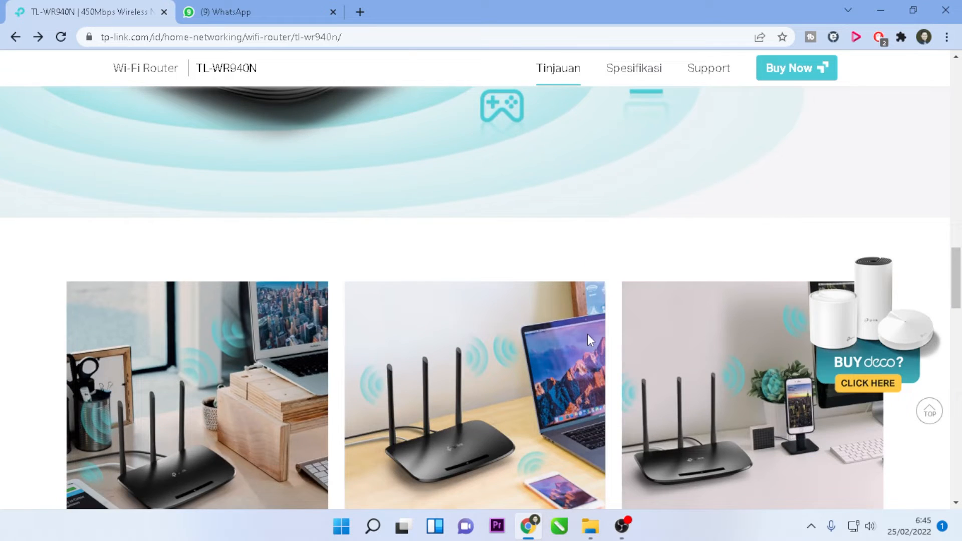
scroll(588, 334, down, 5)
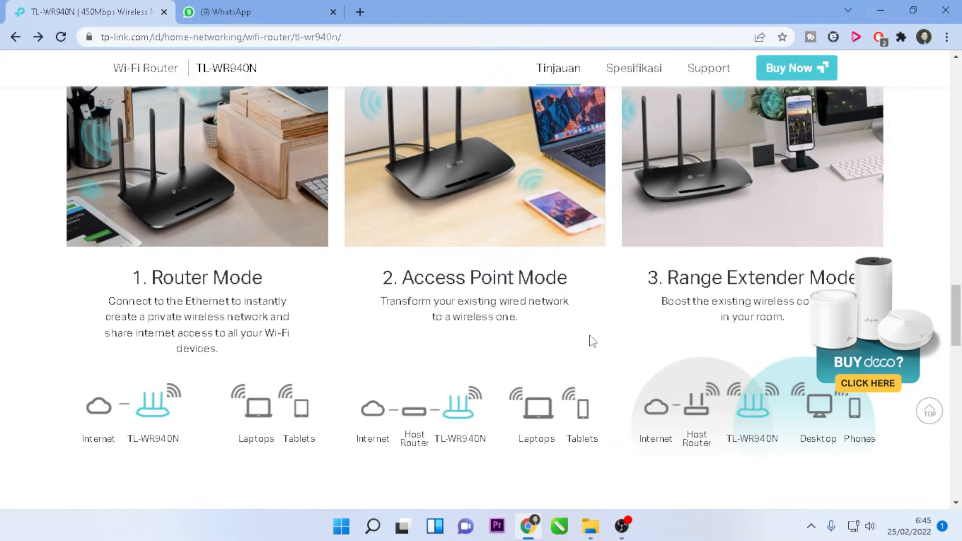
scroll(589, 335, down, 15)
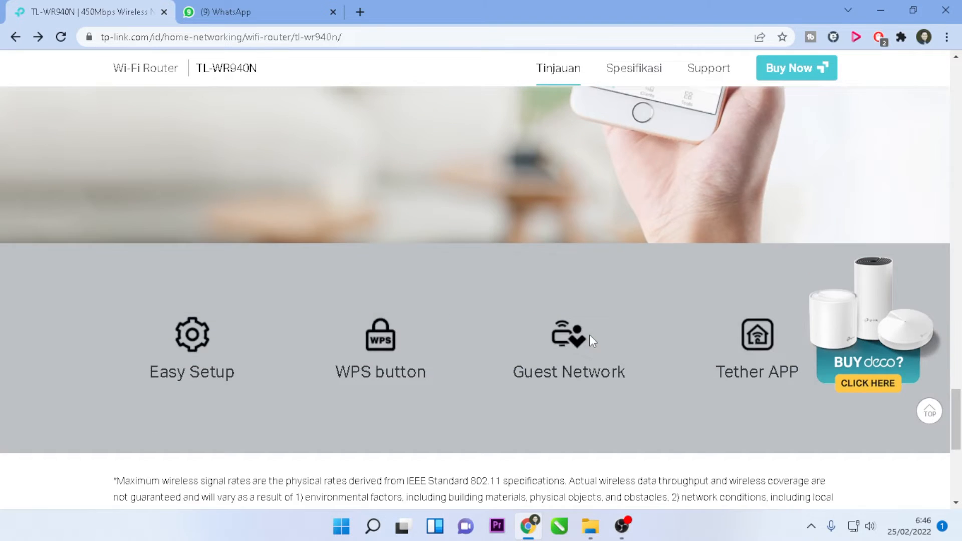
scroll(589, 335, down, 2)
scroll(589, 335, up, 20)
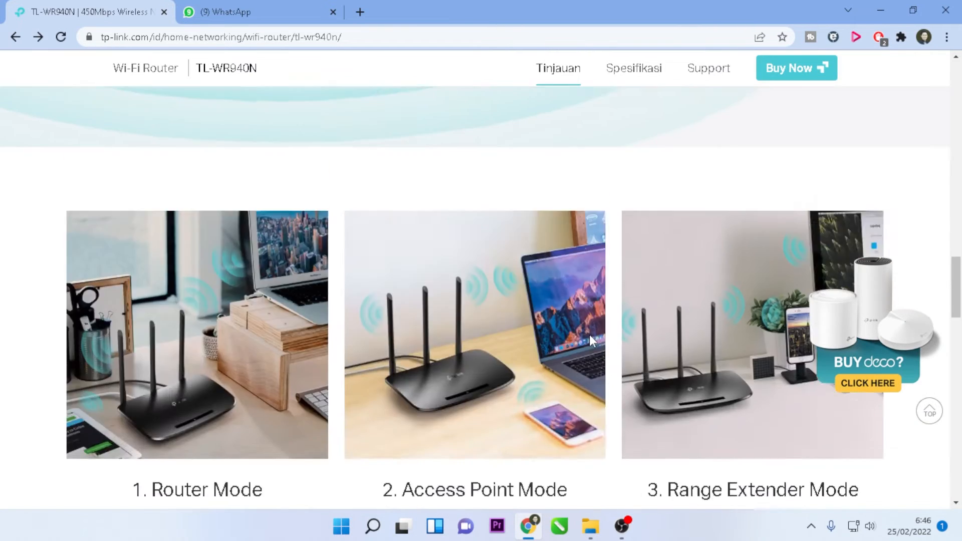
scroll(589, 334, up, 10)
scroll(385, 347, down, 4)
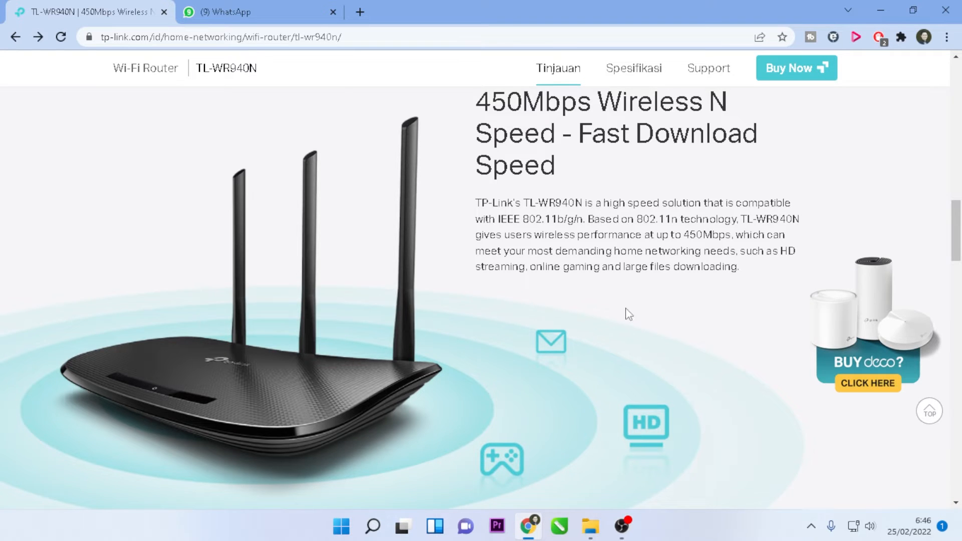
scroll(623, 321, up, 8)
scroll(621, 331, up, 10)
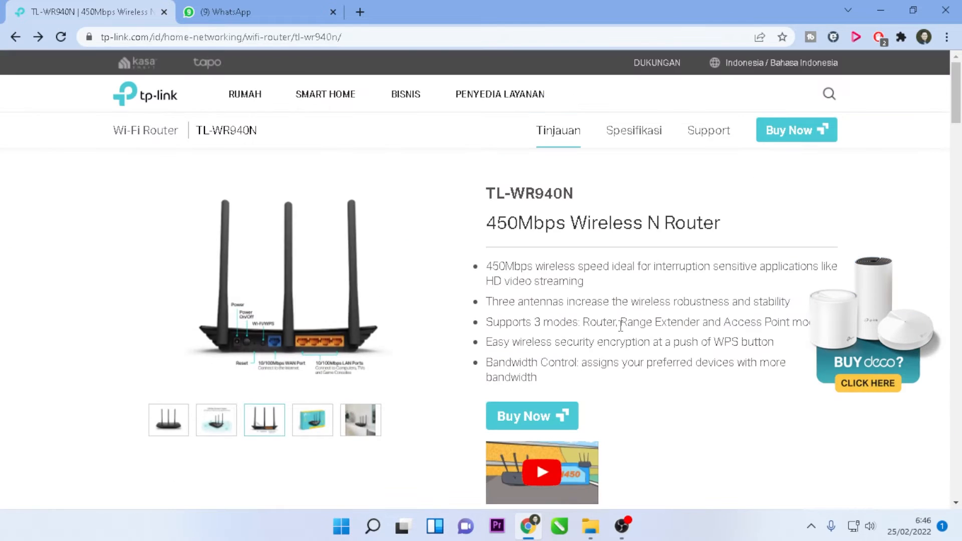
click(175, 423)
click(216, 423)
click(266, 426)
- Flip through the enlarged product photos in the full viewer, then close it
click(300, 306)
click(301, 305)
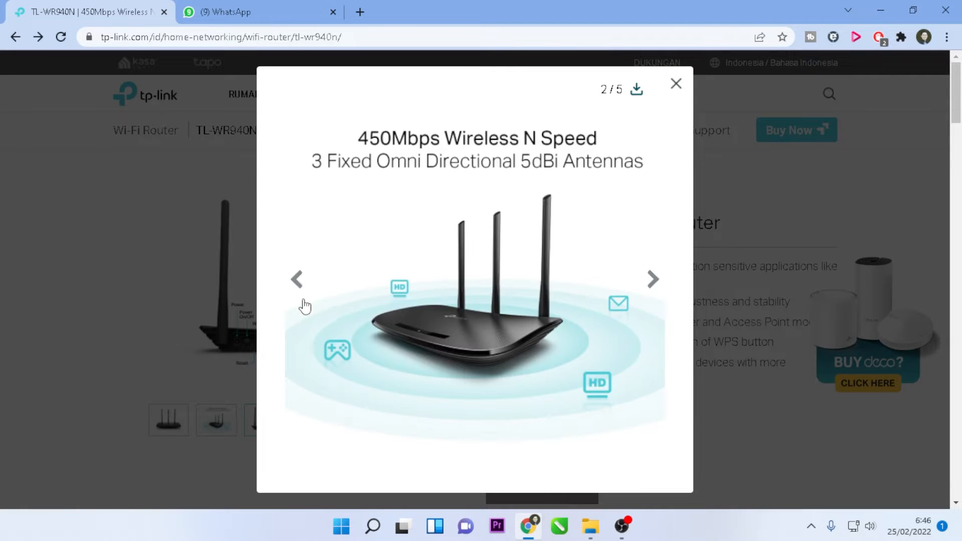
click(299, 282)
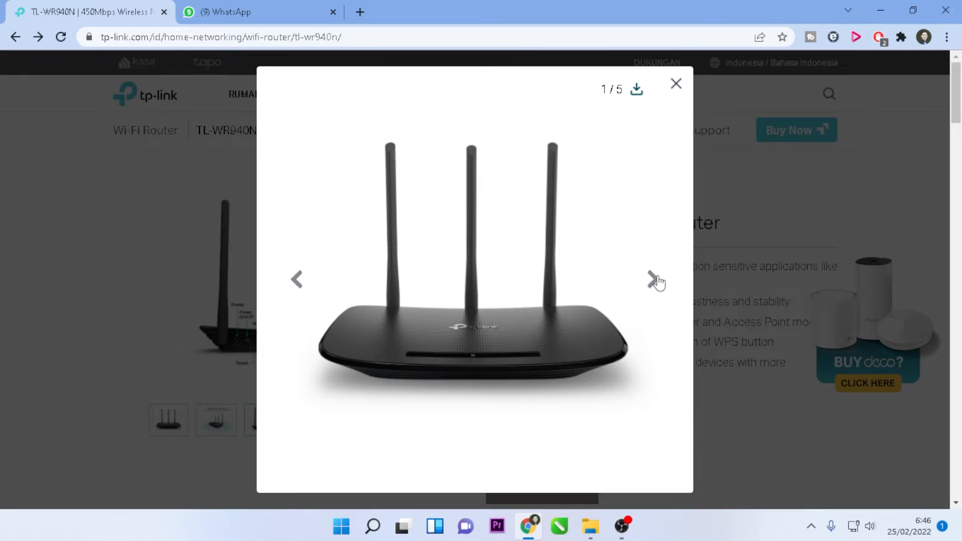
click(655, 281)
click(655, 281)
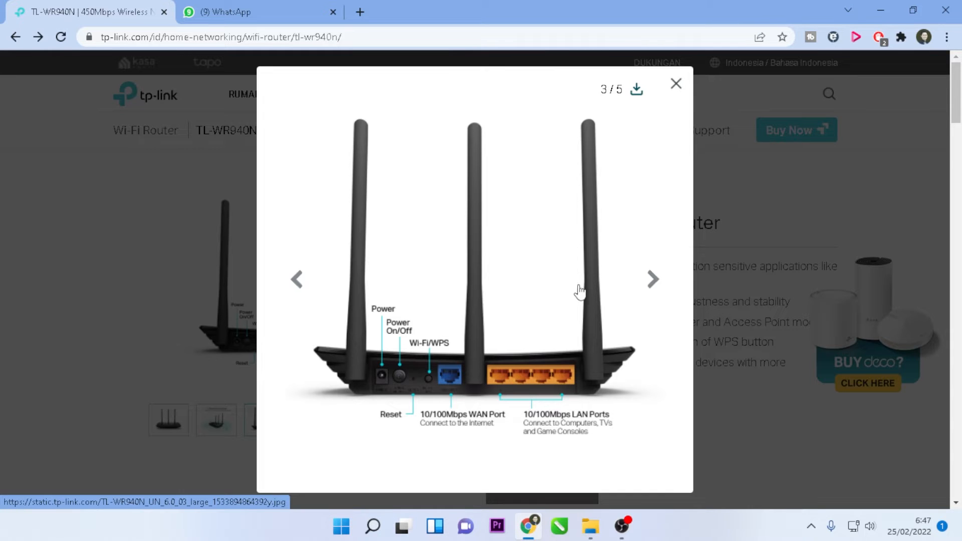
click(676, 86)
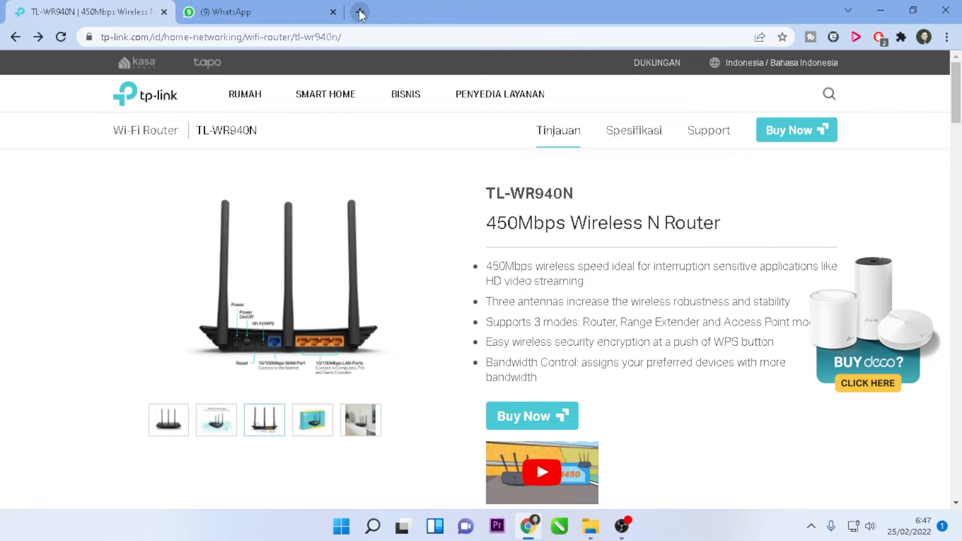
- Load the router admin page at 192.168.0.1 in a new tab placed before WhatsApp
click(359, 12)
drag(284, 11, 569, 6)
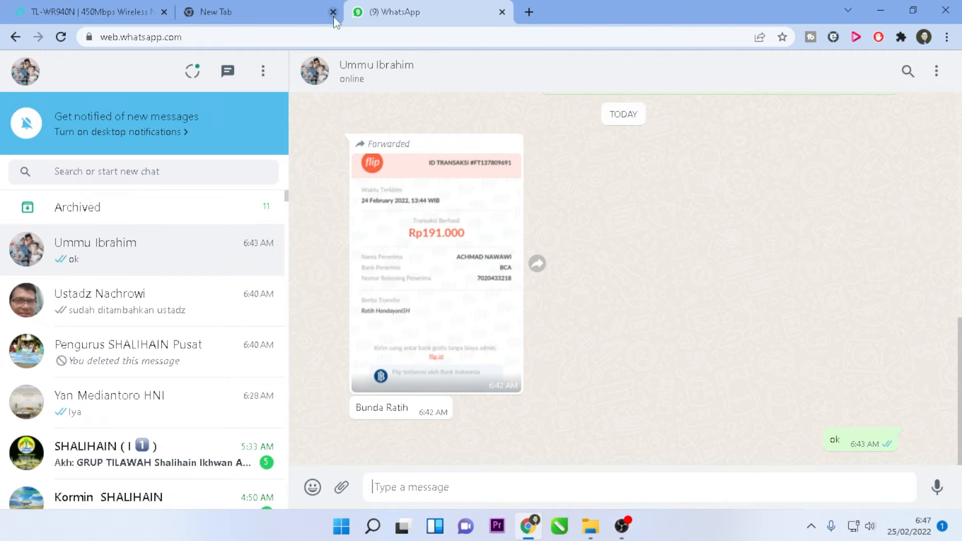
click(294, 14)
click(294, 29)
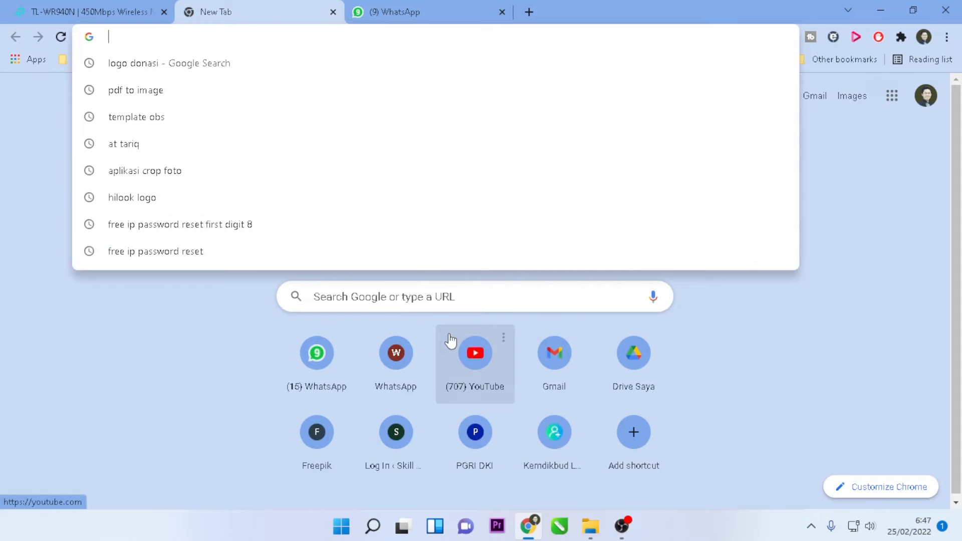
text(1962)
key(BackSpace)
key(BackSpace)
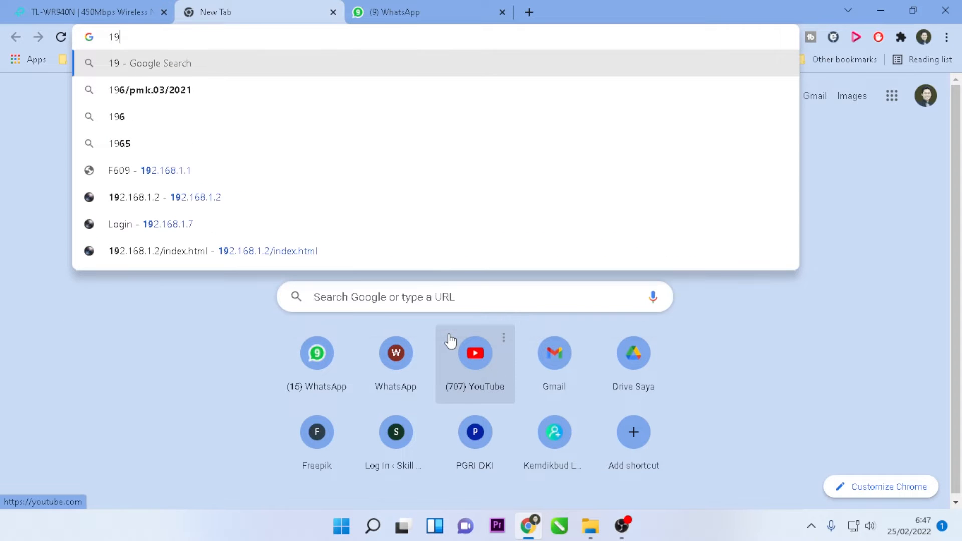
text(2.168)
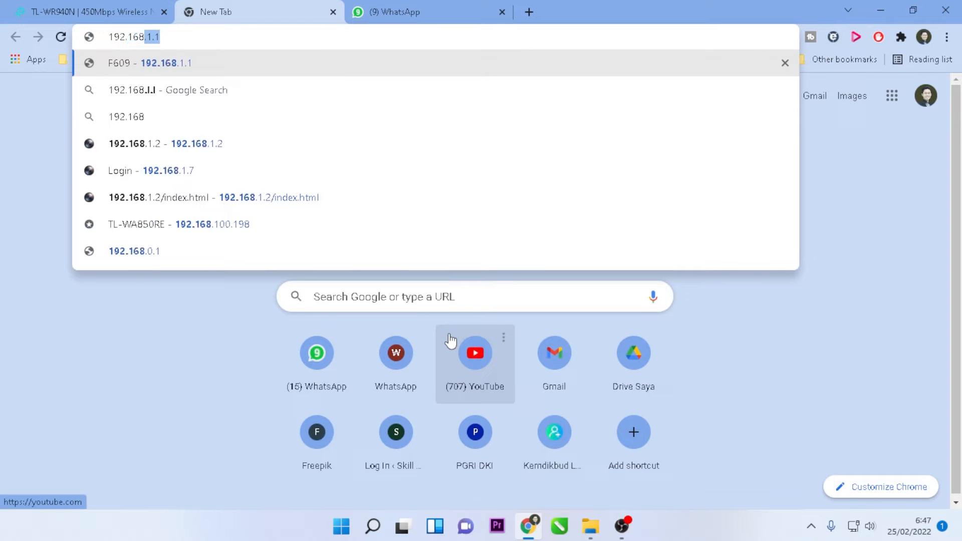
text(.0.)
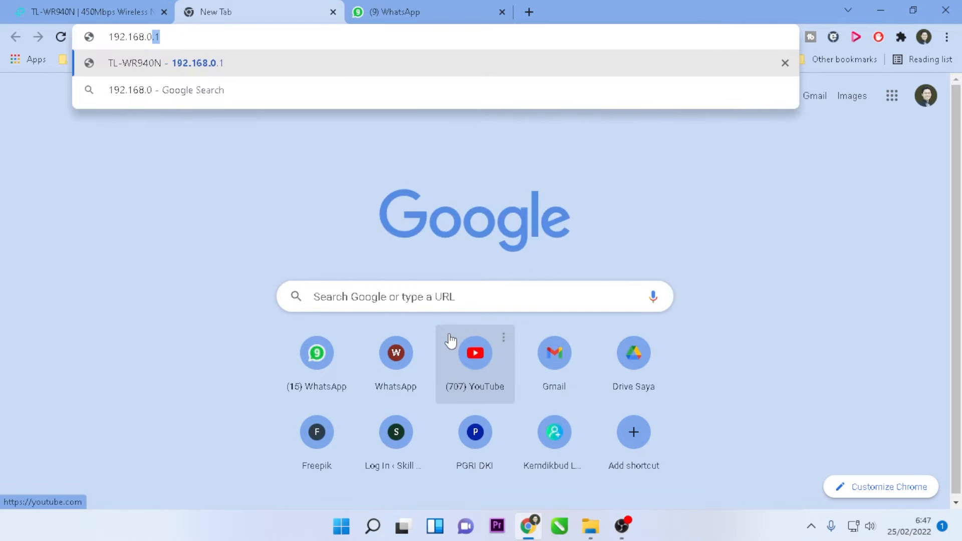
text(1)
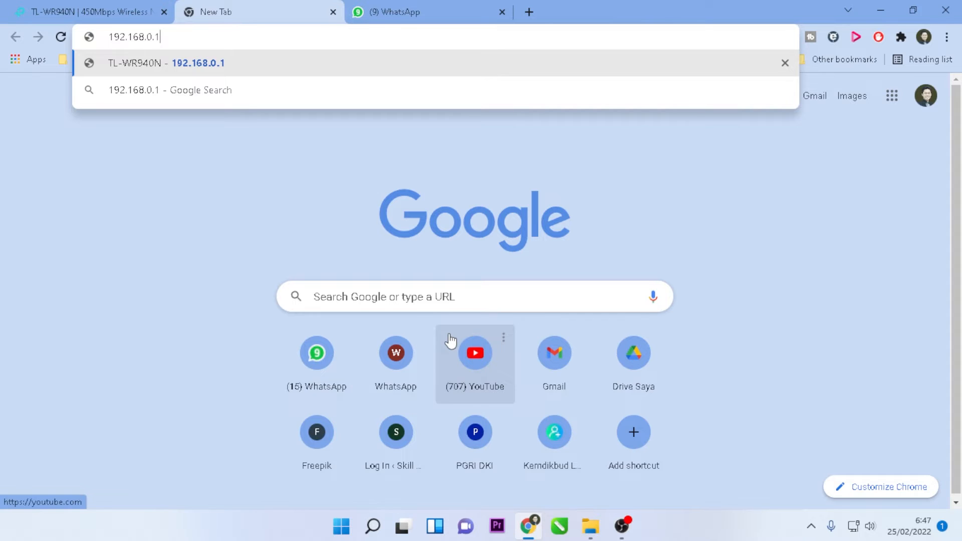
key(Return)
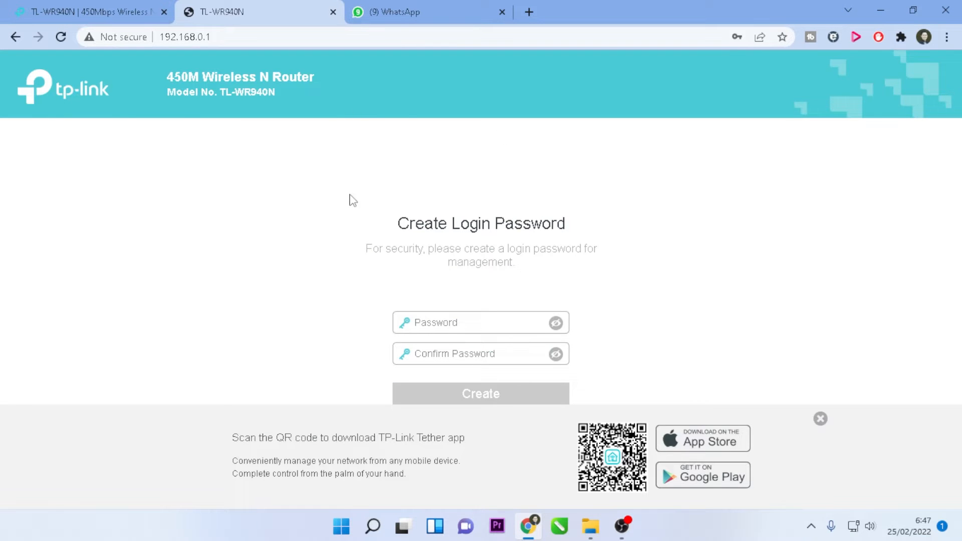
click(86, 7)
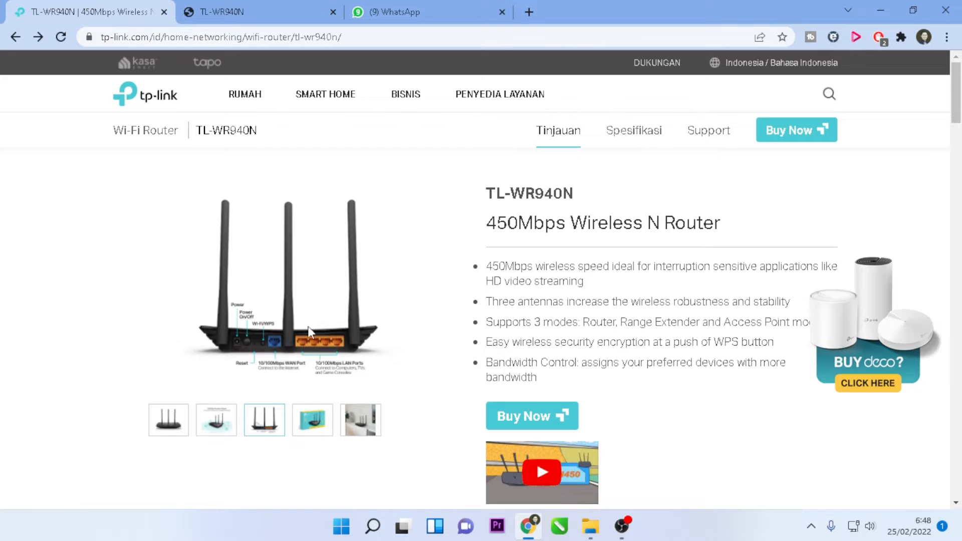
click(283, 339)
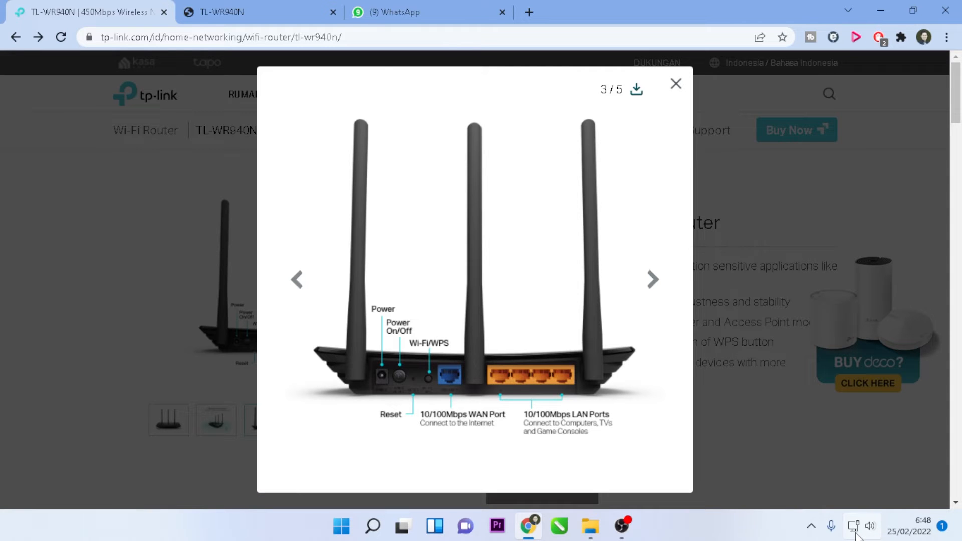
mouse_move(854, 530)
click(242, 2)
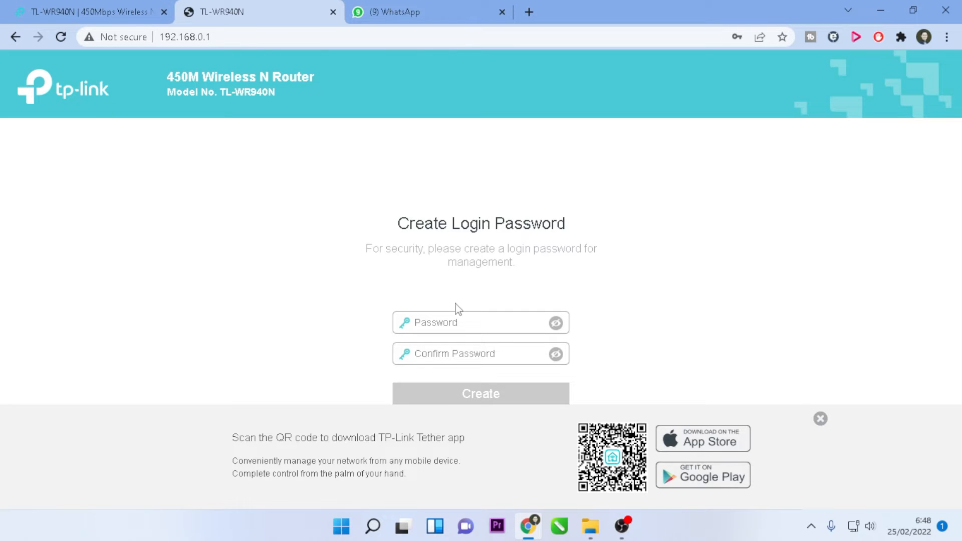
- Enter the new admin password in both fields, check they match, and create the login
click(475, 323)
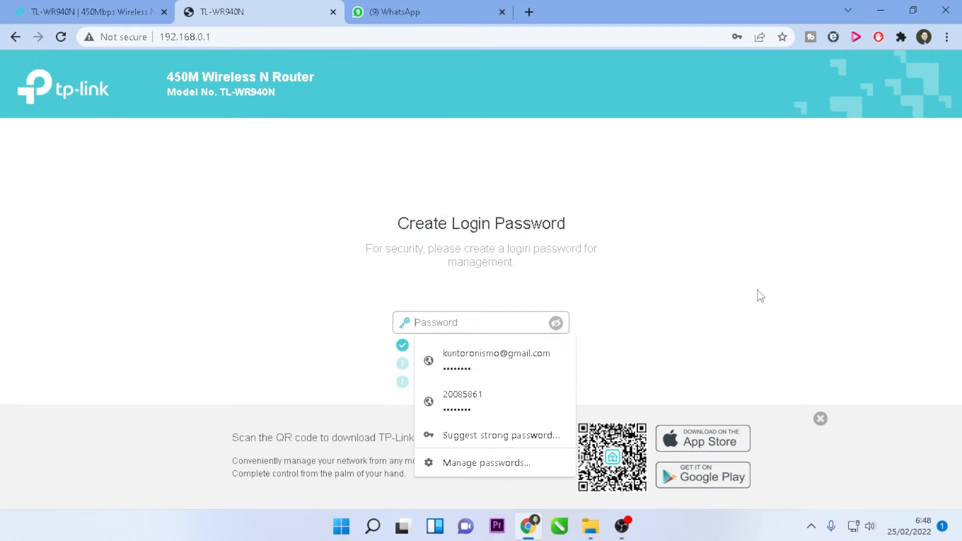
text(a)
text(•••••••)
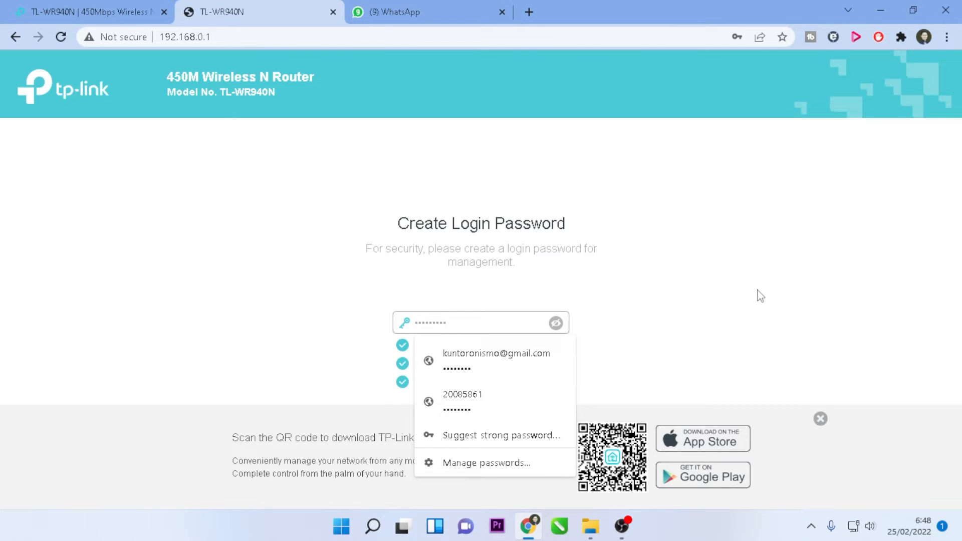
click(666, 350)
click(453, 357)
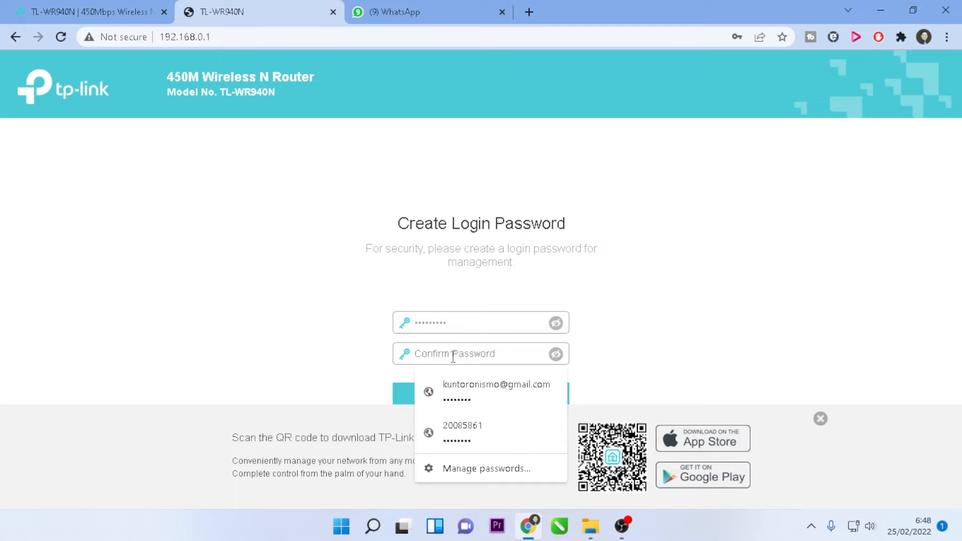
text(a)
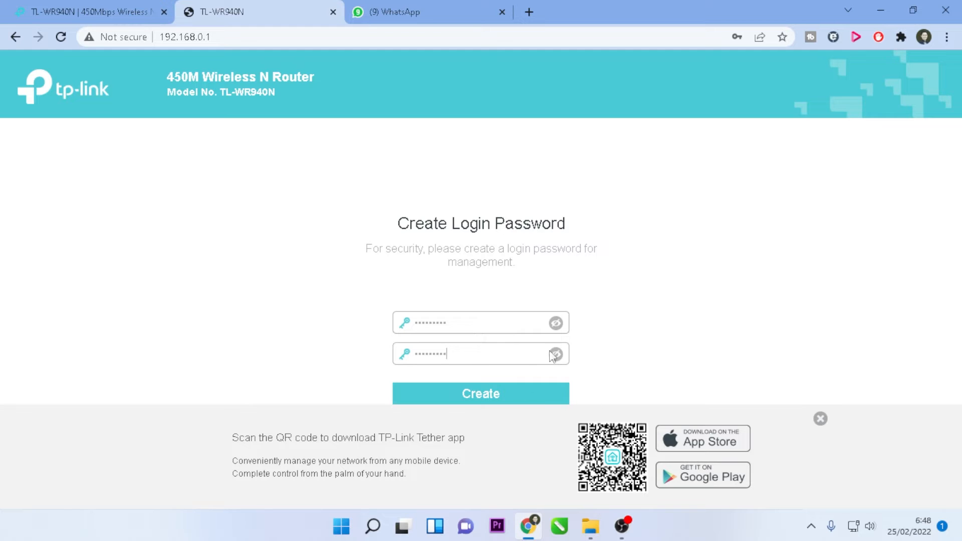
click(555, 323)
click(555, 354)
drag(474, 355, 408, 359)
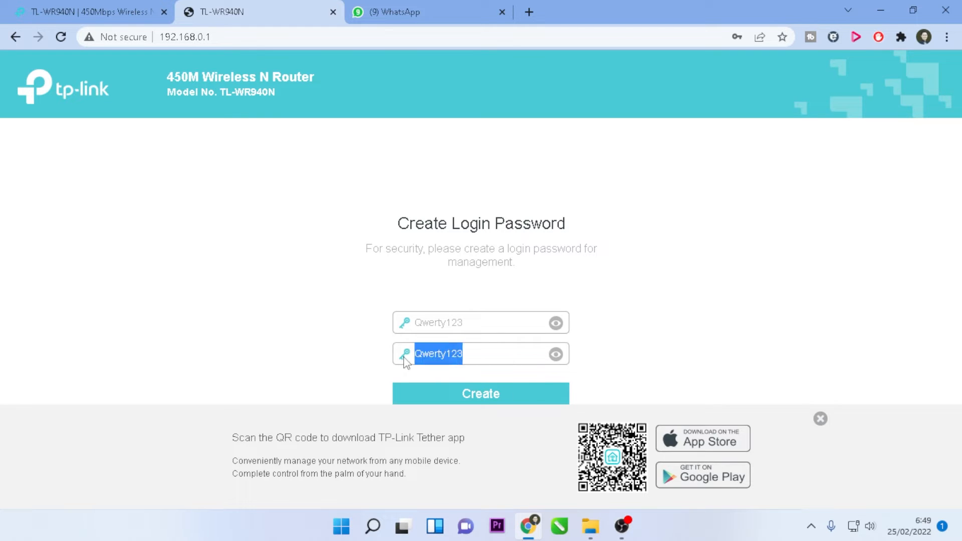
drag(478, 325, 414, 321)
click(678, 341)
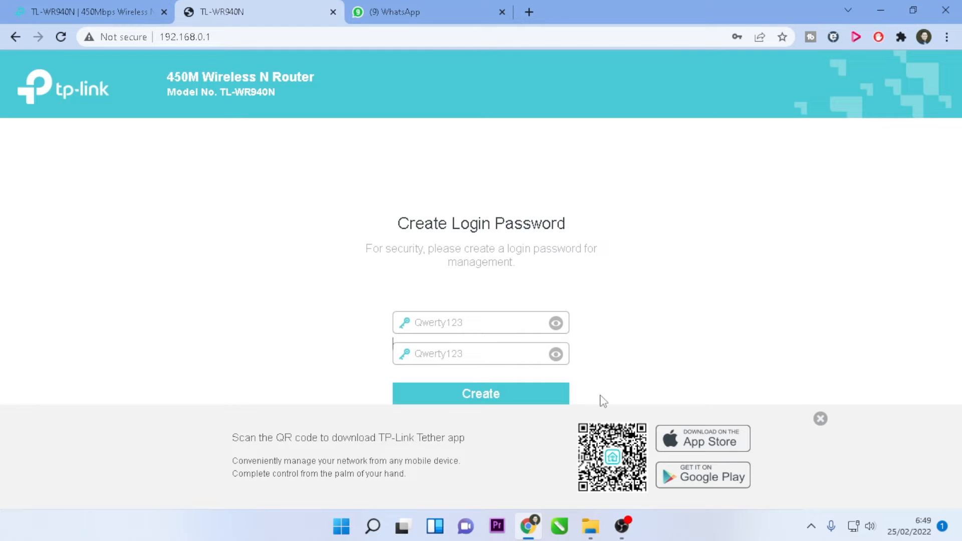
click(481, 395)
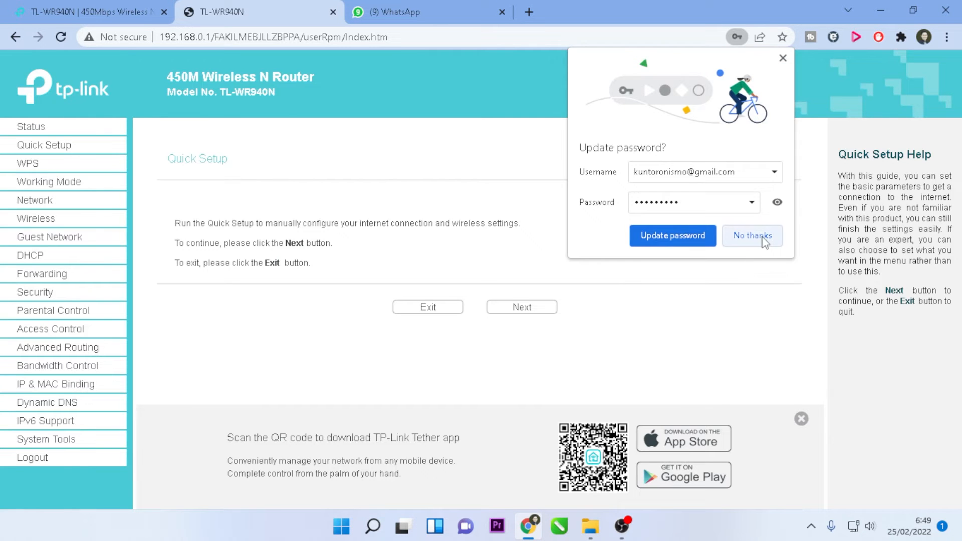
- Decline Chrome's password update and continue past the Quick Setup introduction
click(753, 235)
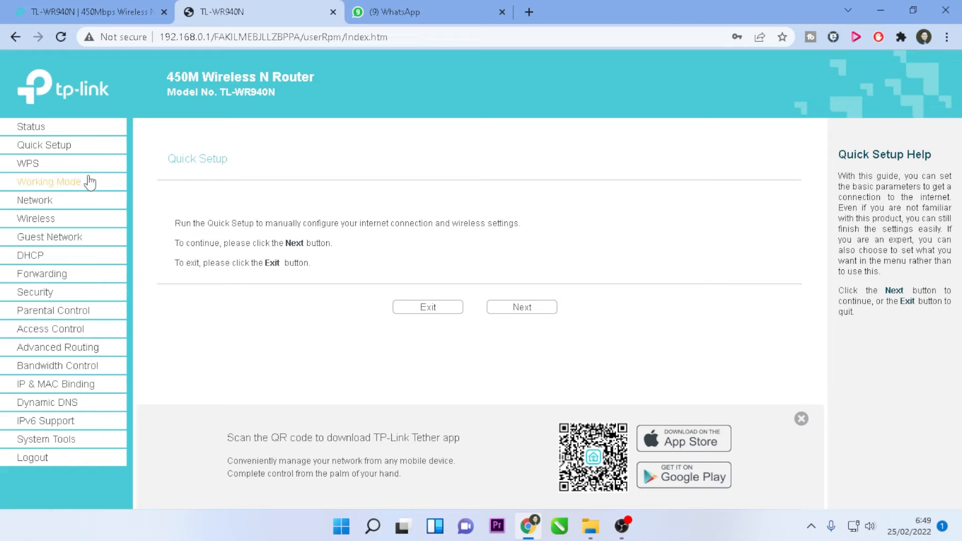
click(526, 308)
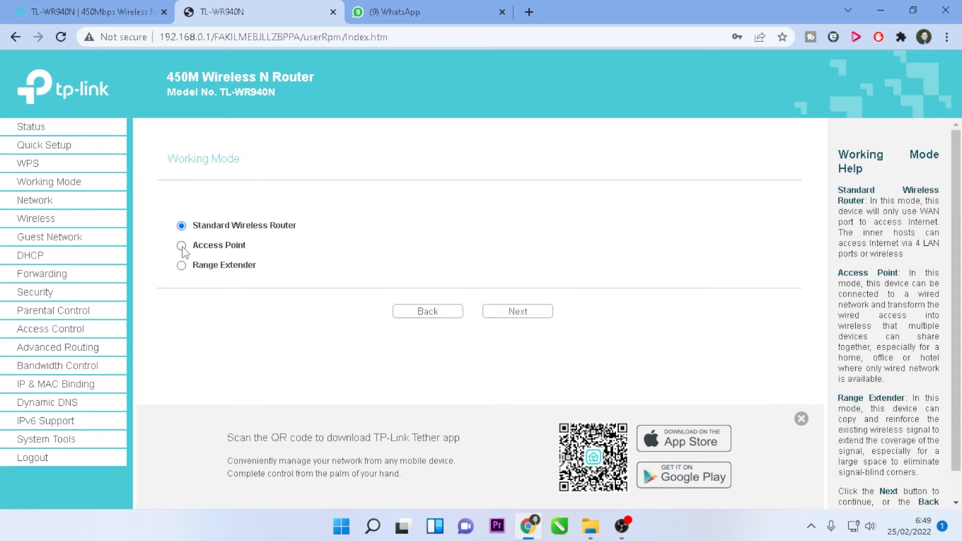
- Compare the Range Extender, Access Point and Standard Wireless Router modes, then continue
click(181, 265)
click(181, 245)
click(181, 225)
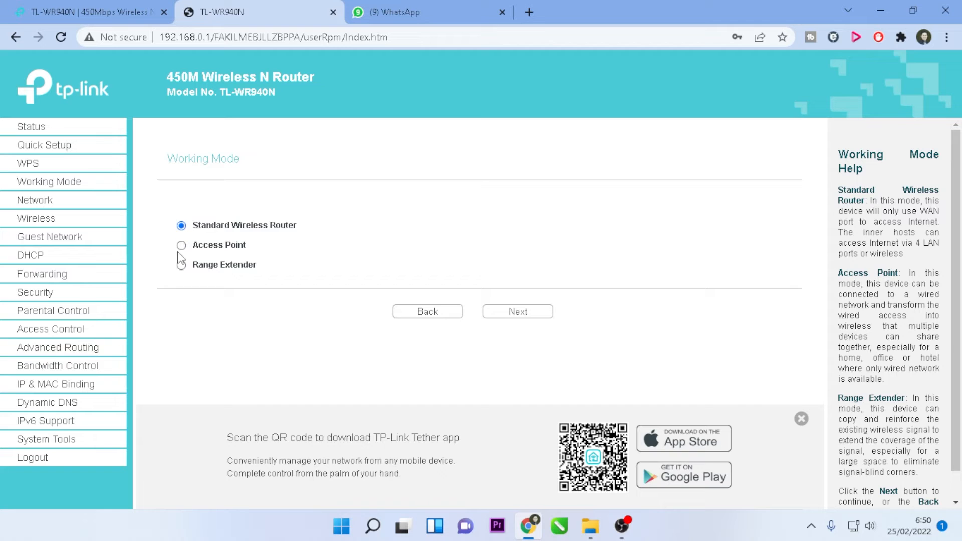
click(182, 225)
click(182, 246)
click(181, 265)
click(541, 312)
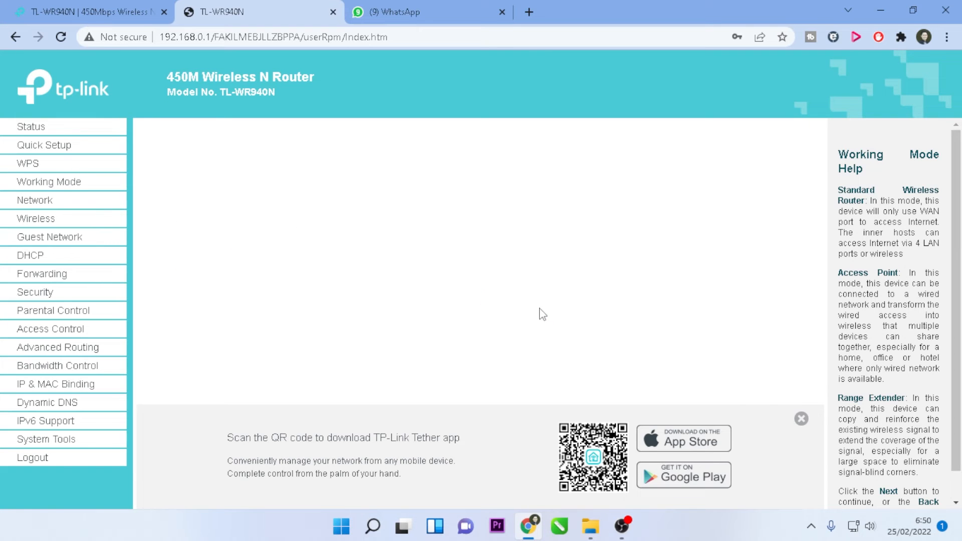
- Scroll through the WAN connection types with Dynamic IP selected, then go back to Working Mode
scroll(373, 276, down, 3)
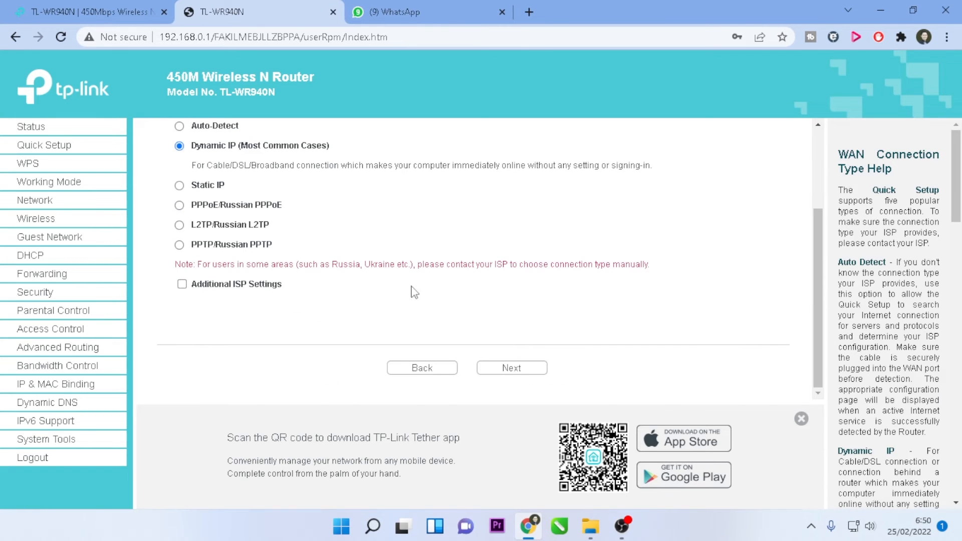
scroll(492, 297, up, 2)
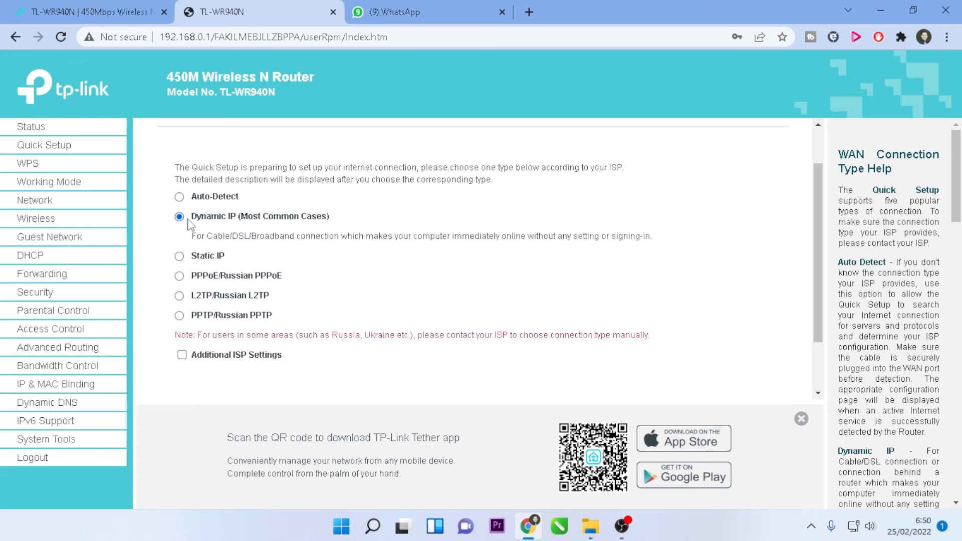
scroll(556, 325, down, 2)
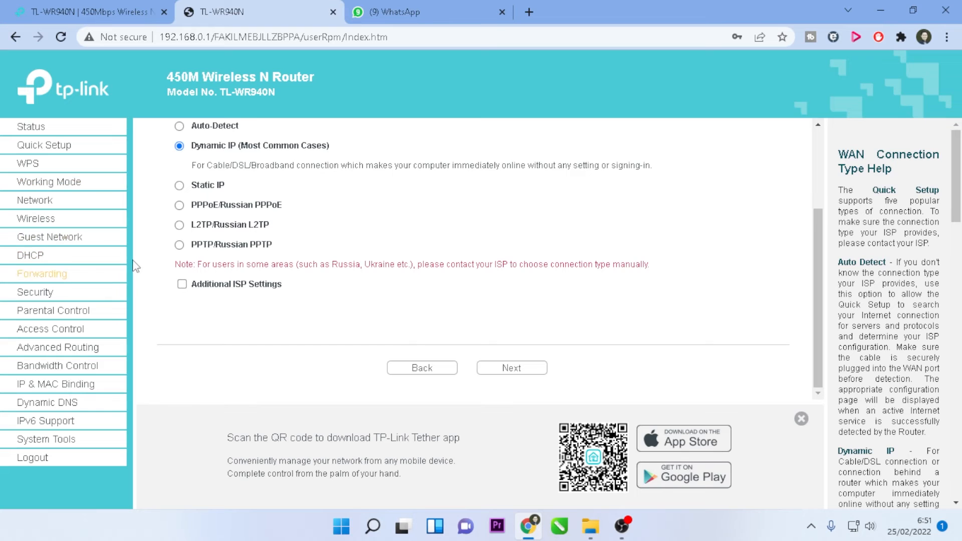
scroll(307, 234, up, 3)
scroll(434, 317, down, 3)
click(437, 370)
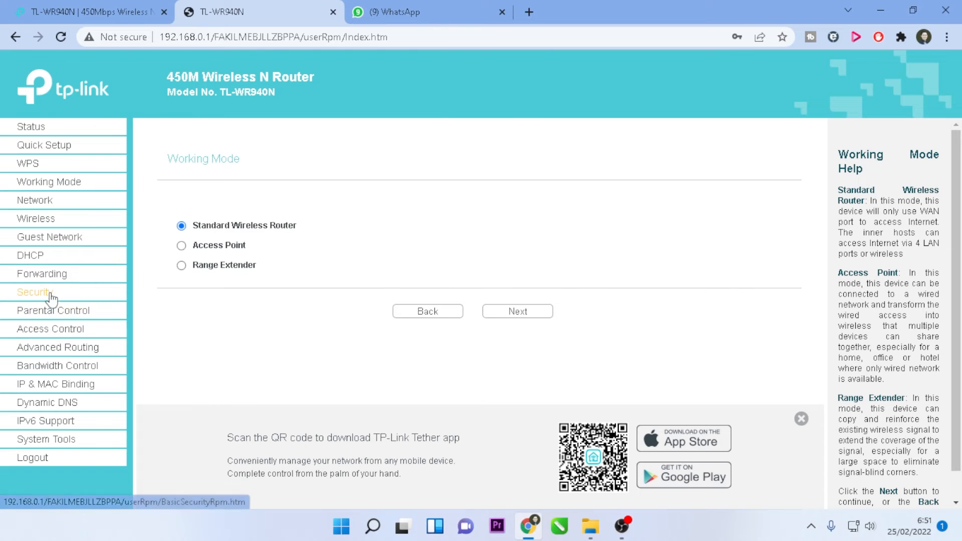
- Change the Wireless Network Name to Mapan
click(48, 219)
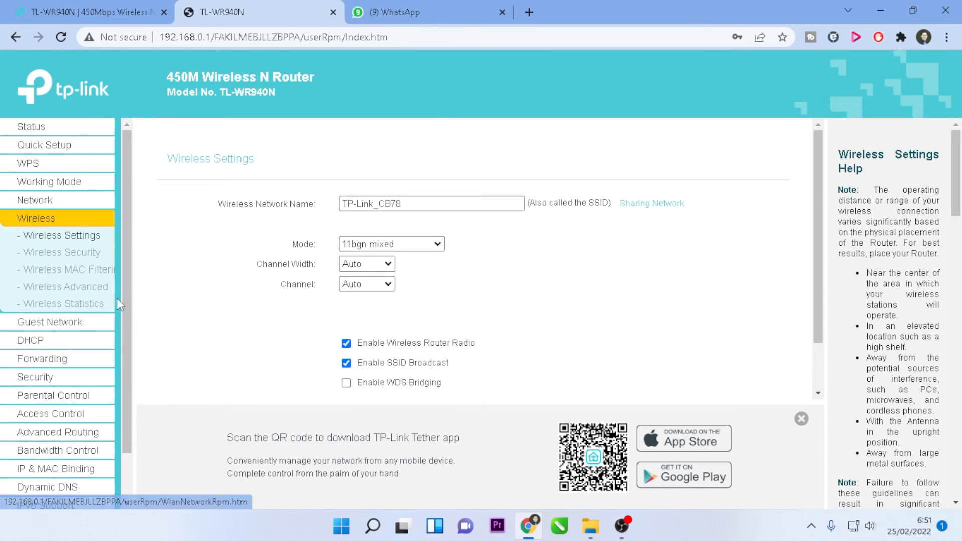
click(418, 200)
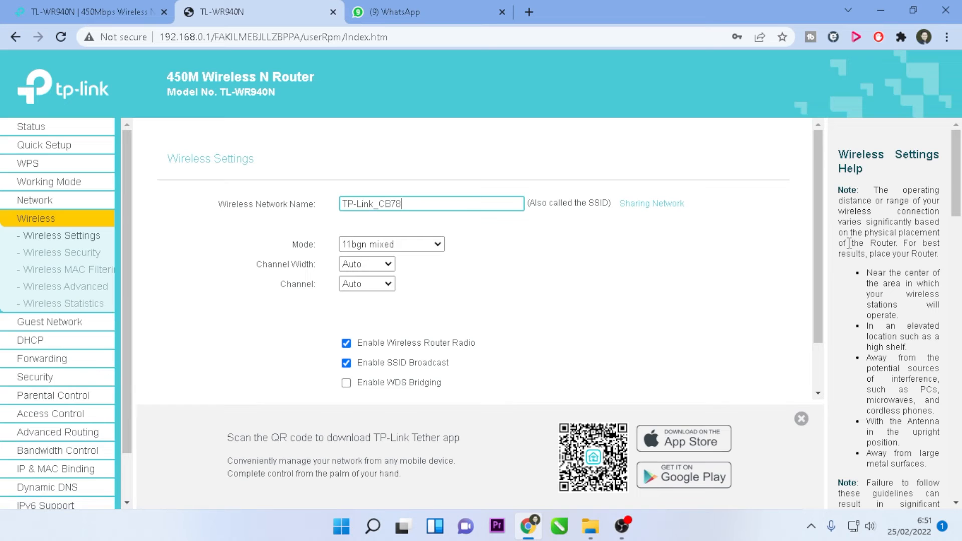
key(BackSpace)
key(BackSpace)
key(BackSpace)
key(BackSpace)
key(BackSpace)
key(BackSpace)
key(BackSpace)
key(BackSpace)
key(BackSpace)
text(Map)
- Keep mode 11bgn mixed with Auto channel and width, and save the wireless settings
click(437, 244)
click(437, 244)
click(437, 244)
click(437, 244)
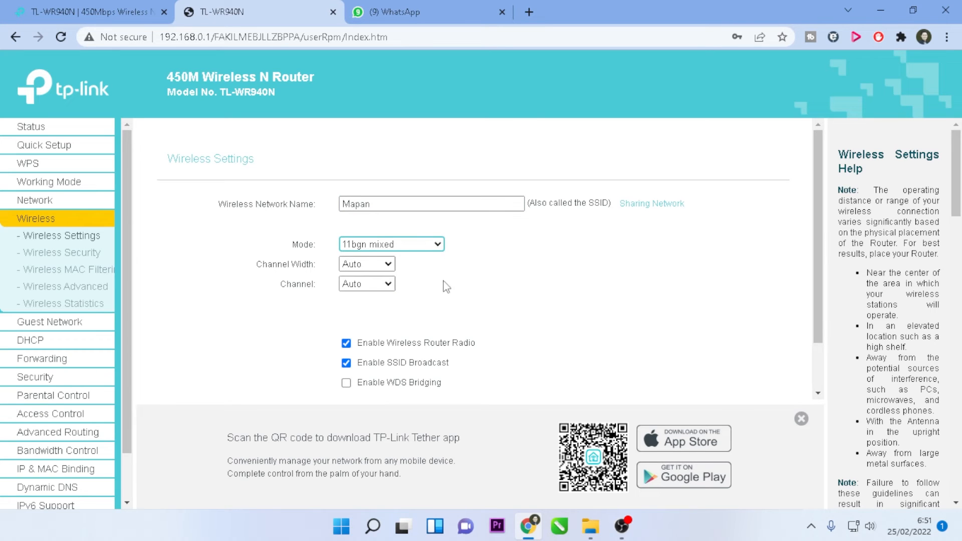
click(390, 269)
click(390, 269)
click(389, 284)
click(390, 284)
scroll(565, 302, down, 2)
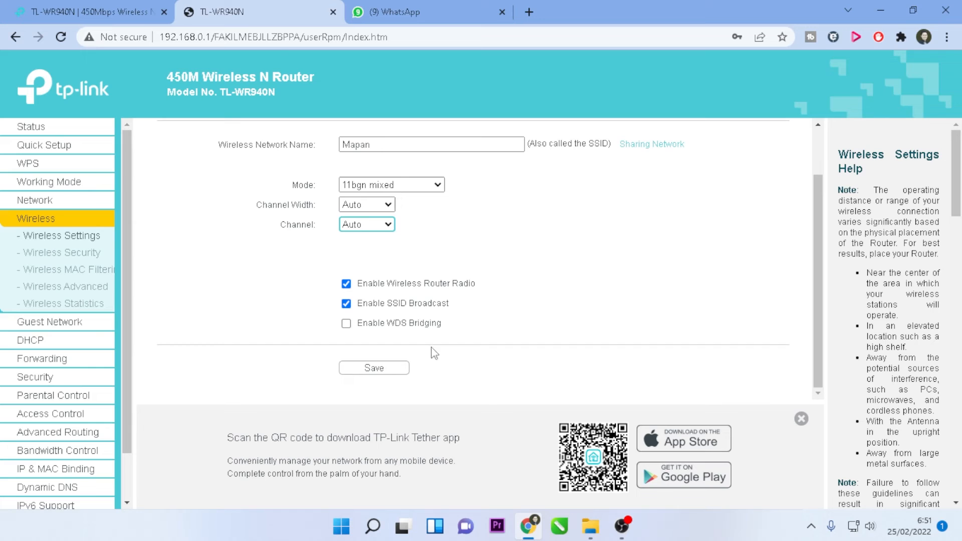
click(389, 370)
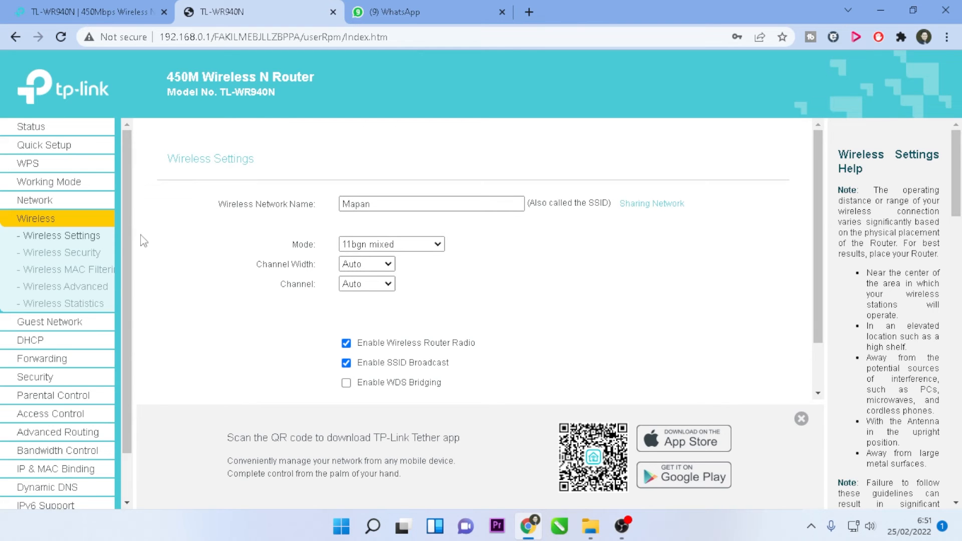
- Set wireless security to WPA/WPA2-Personal with version WPA2-PSK
click(57, 254)
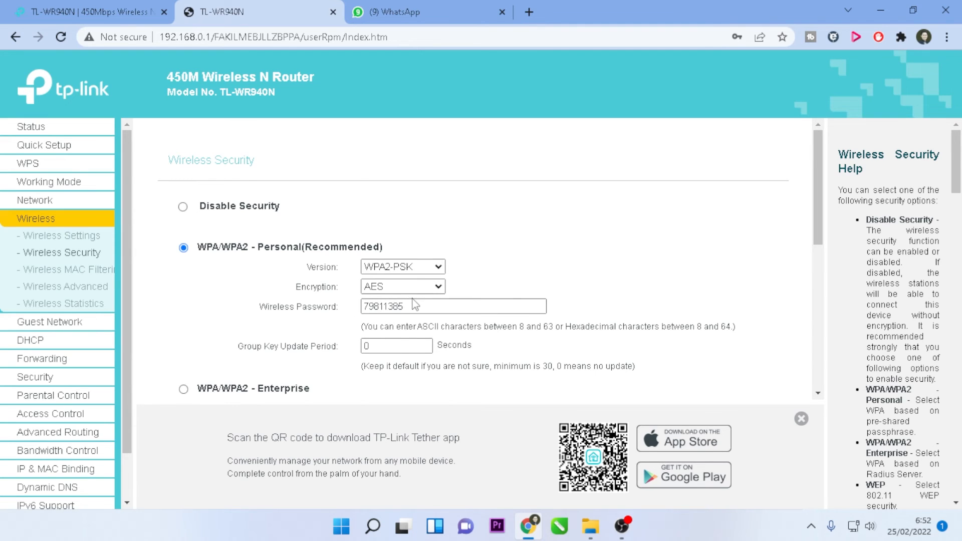
scroll(428, 301, down, 1)
click(439, 198)
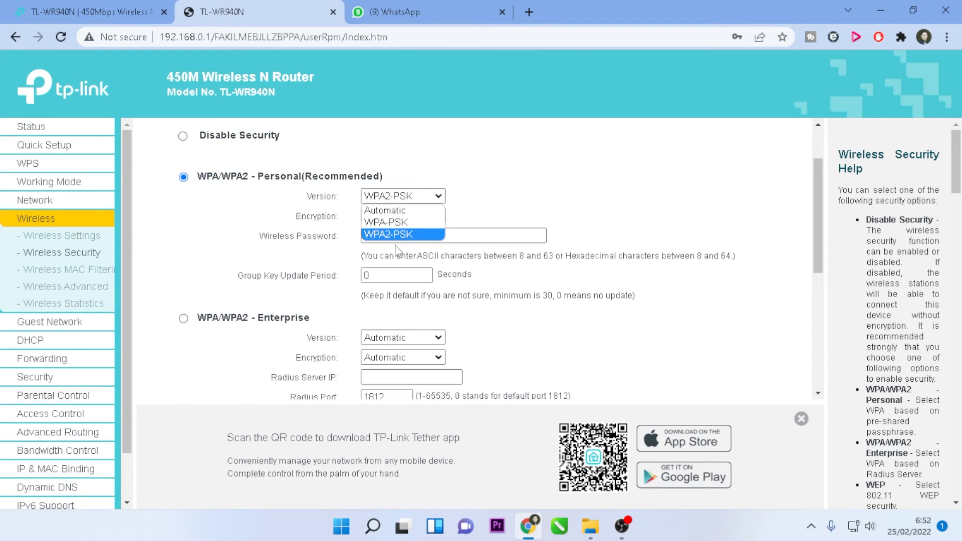
click(529, 214)
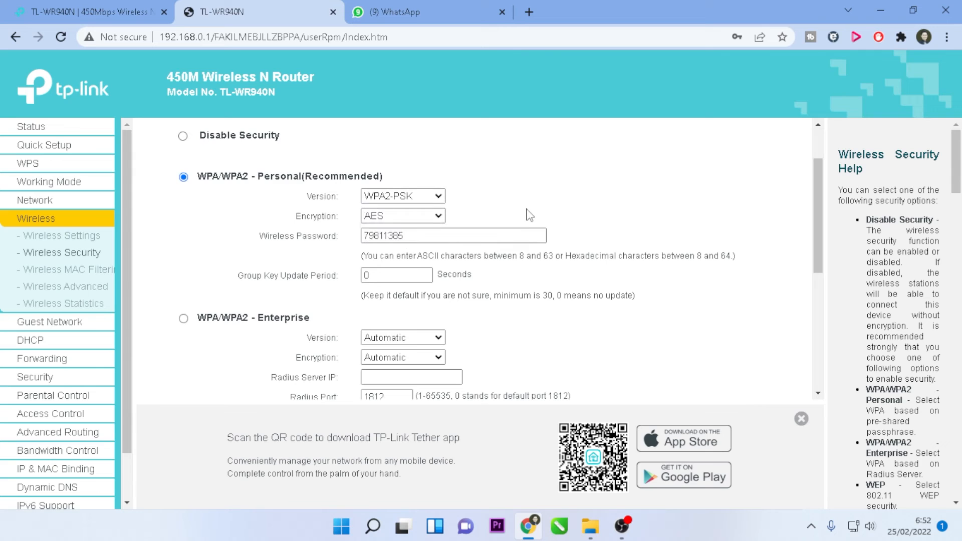
scroll(456, 233, up, 1)
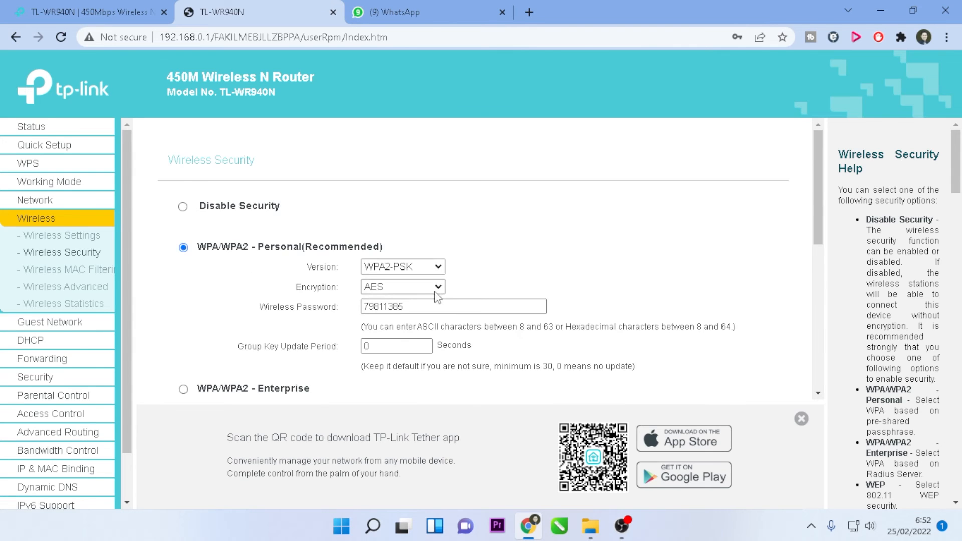
scroll(426, 236, down, 1)
- Replace the wireless password with a new one and save the WPA2-PSK/AES settings
drag(425, 229, 267, 230)
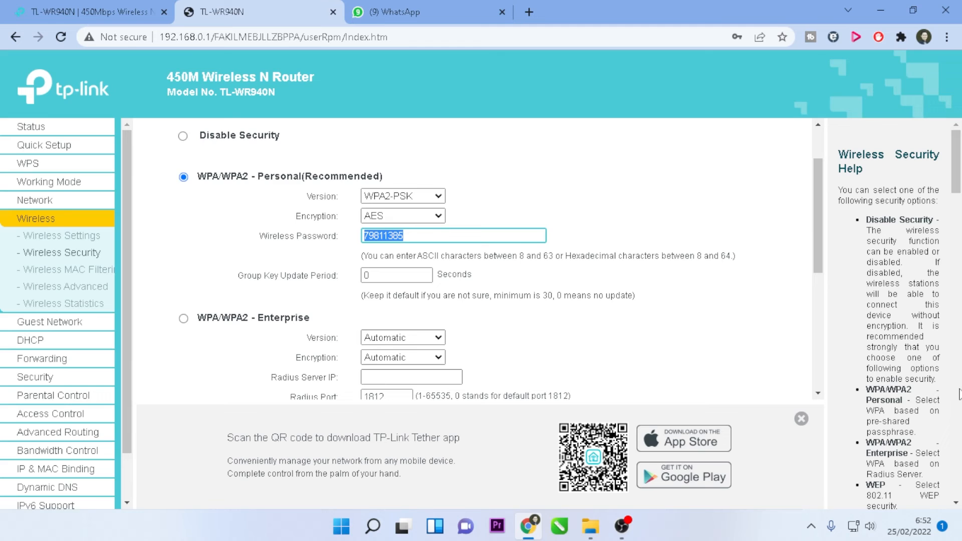
text(Qwerty123)
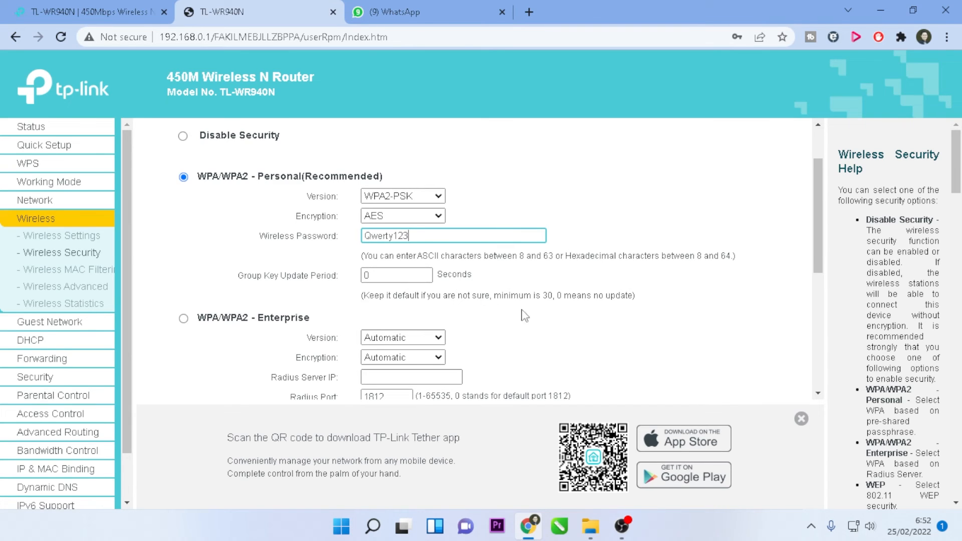
scroll(559, 313, down, 1)
scroll(556, 313, down, 1)
scroll(558, 311, up, 3)
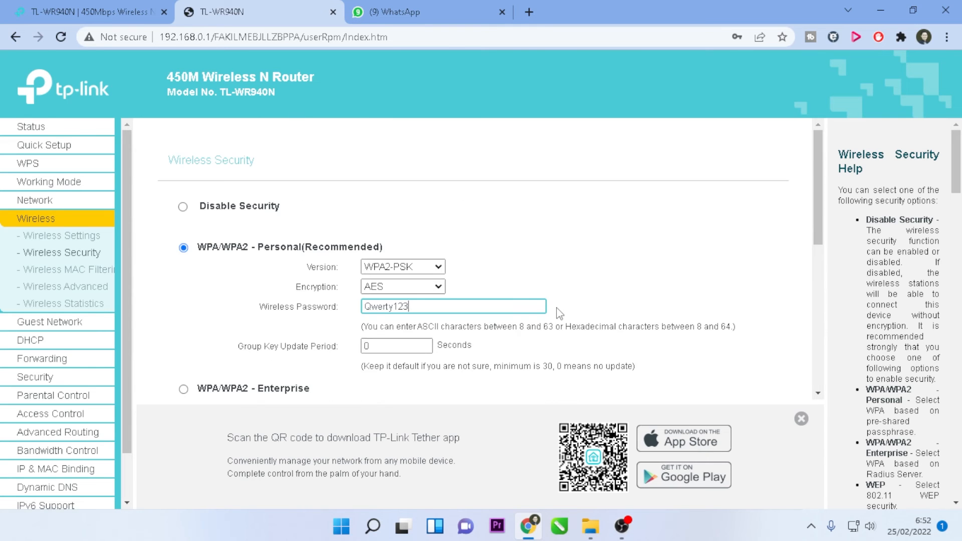
scroll(381, 276, down, 2)
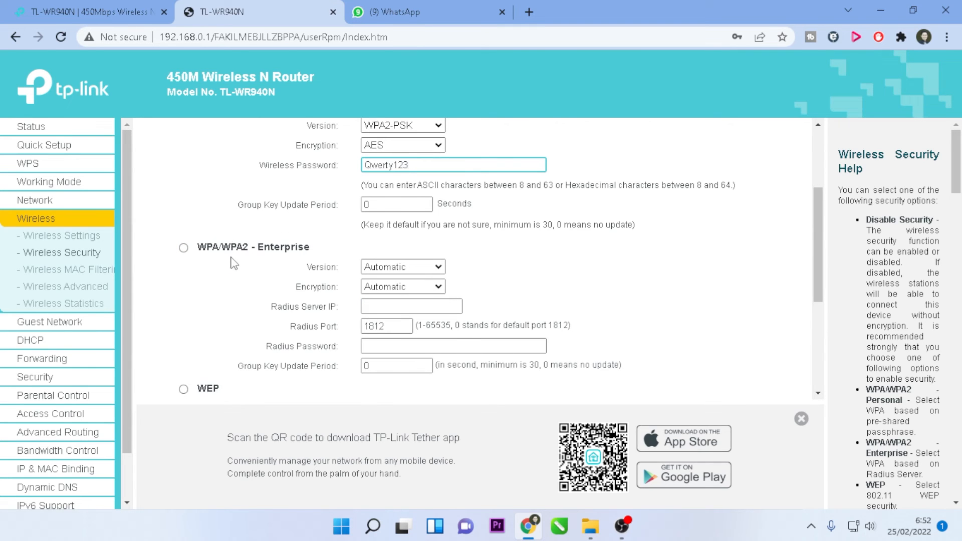
scroll(355, 257, up, 3)
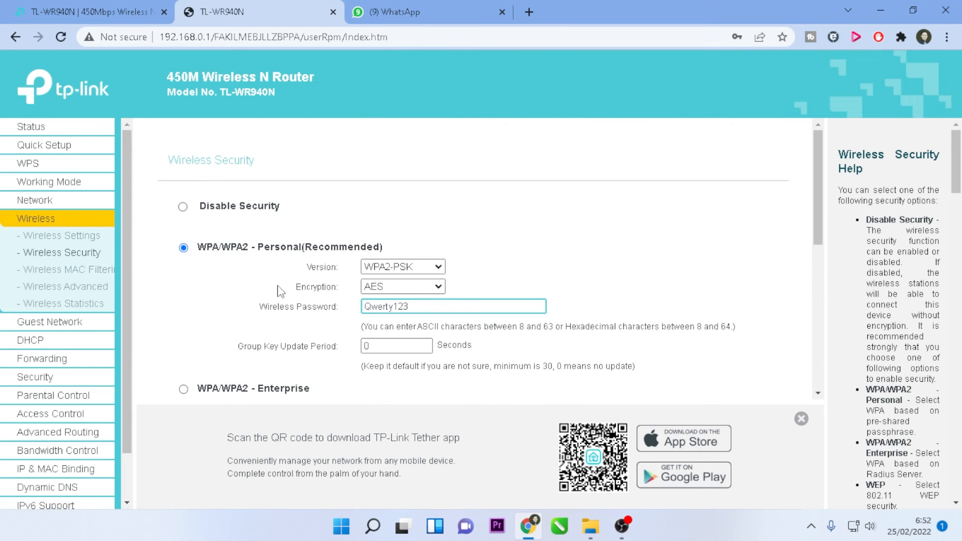
scroll(302, 337, down, 1)
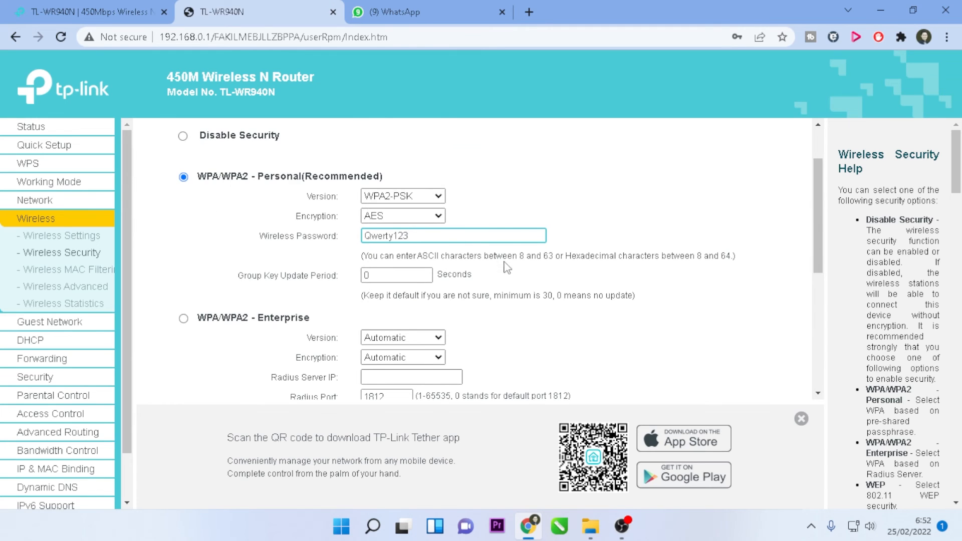
scroll(511, 273, down, 4)
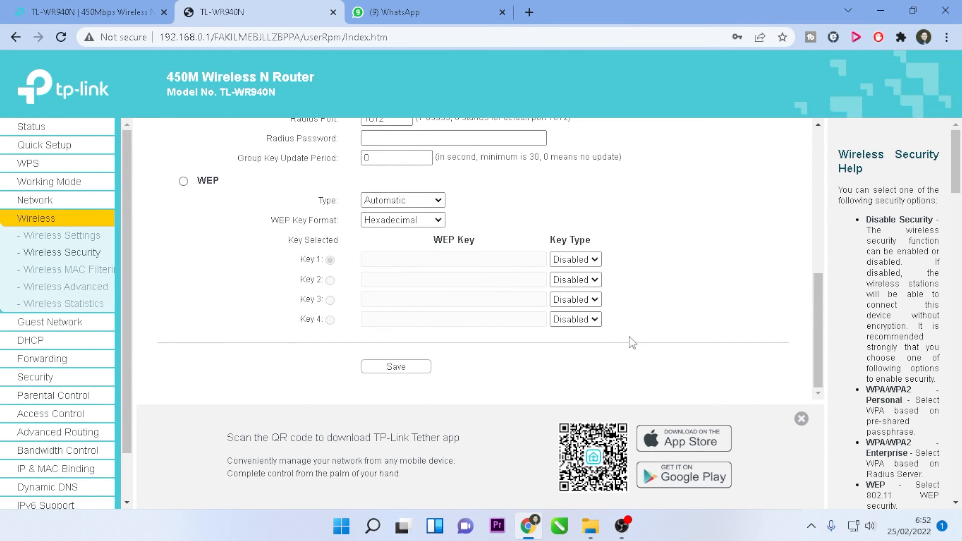
click(399, 367)
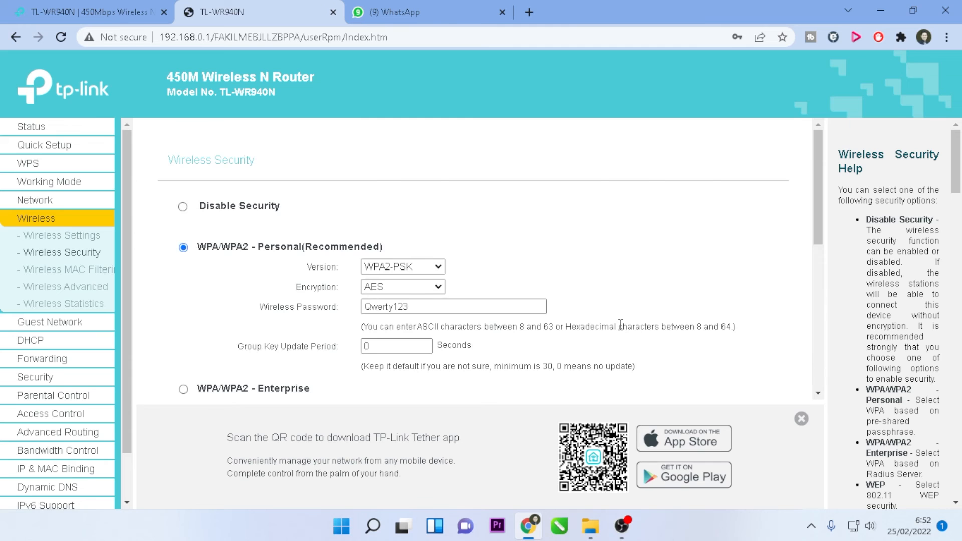
- Review the saved WPA2-PSK/AES security settings, then log out of the router admin
scroll(620, 324, down, 6)
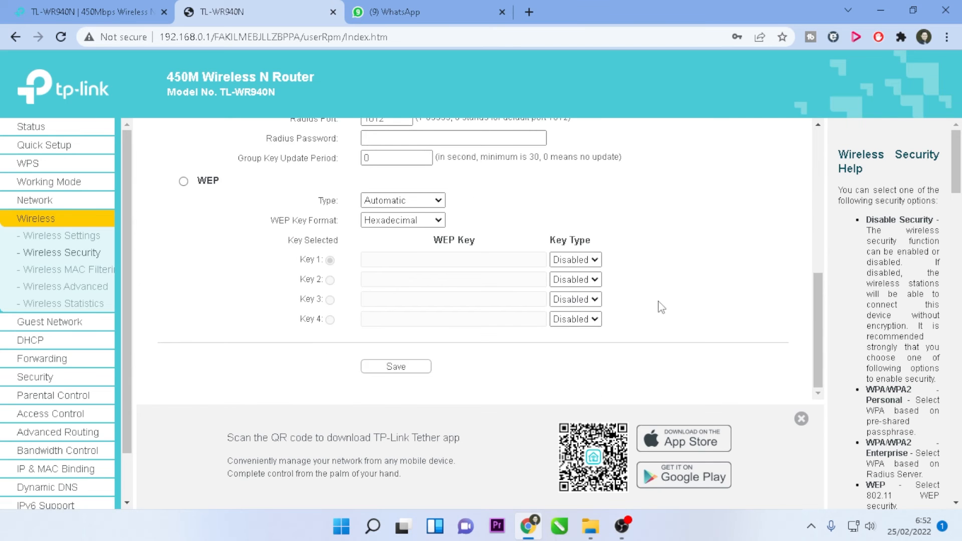
scroll(651, 316, up, 2)
scroll(633, 332, down, 2)
scroll(670, 324, up, 8)
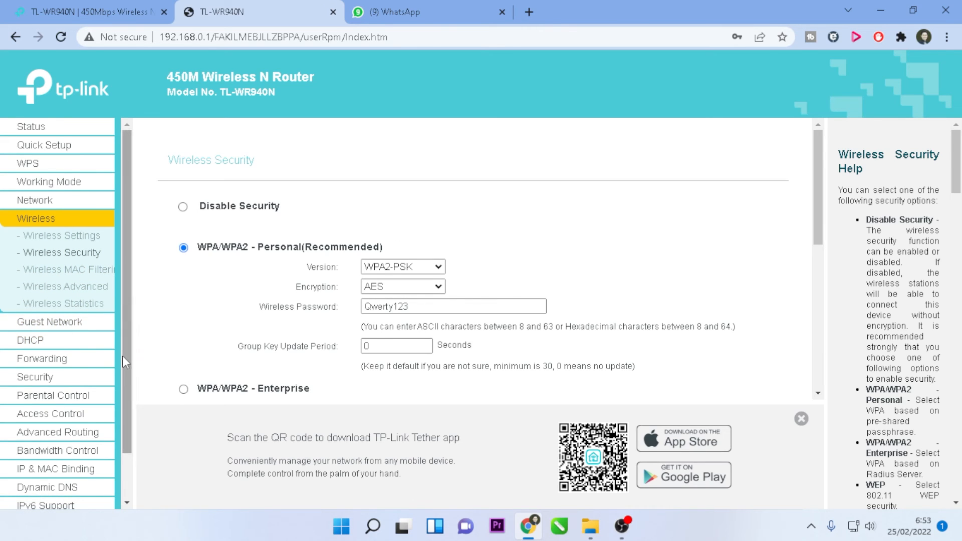
scroll(106, 431, down, 1)
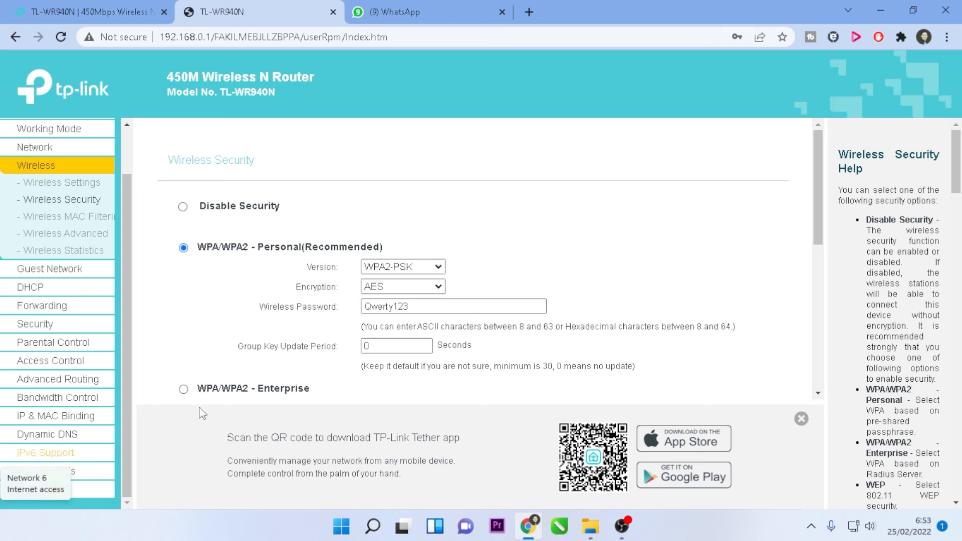
click(36, 489)
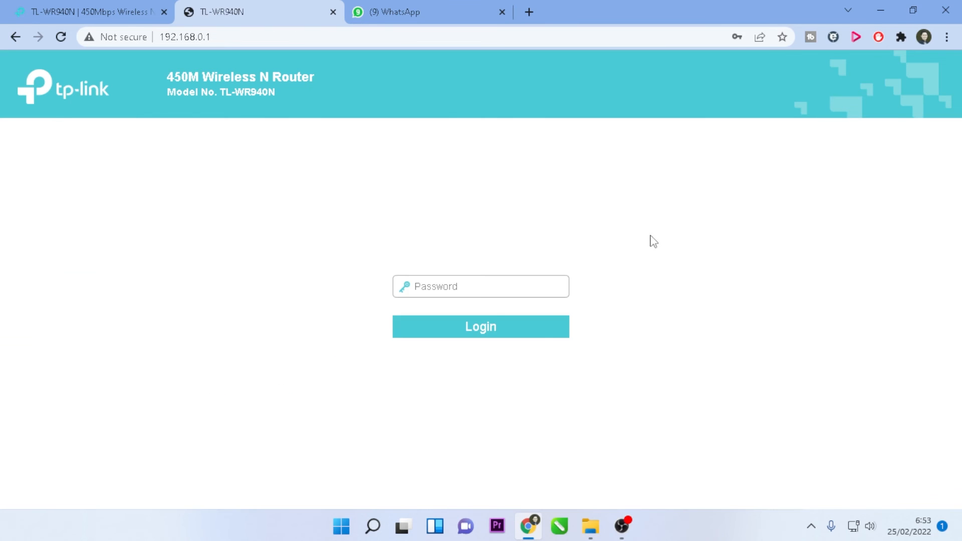
- Close the router and WhatsApp tabs and load 192.168.0.1 in a fresh tab
click(332, 12)
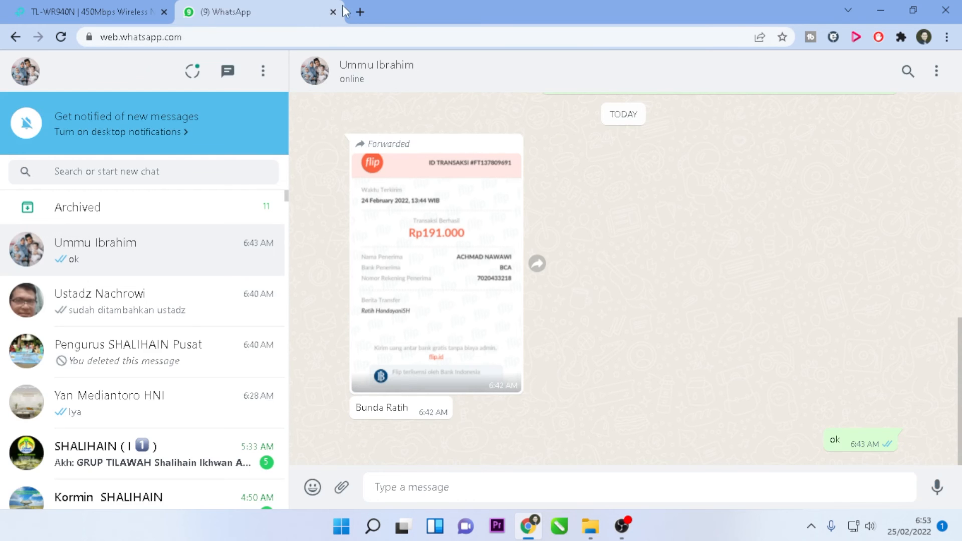
click(332, 12)
click(190, 13)
click(221, 34)
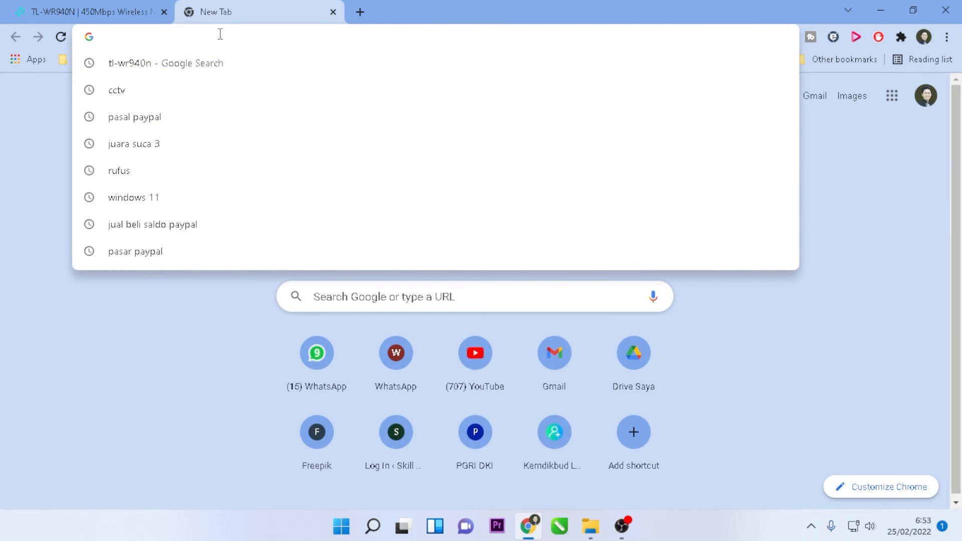
text(1952)
key(BackSpace)
key(BackSpace)
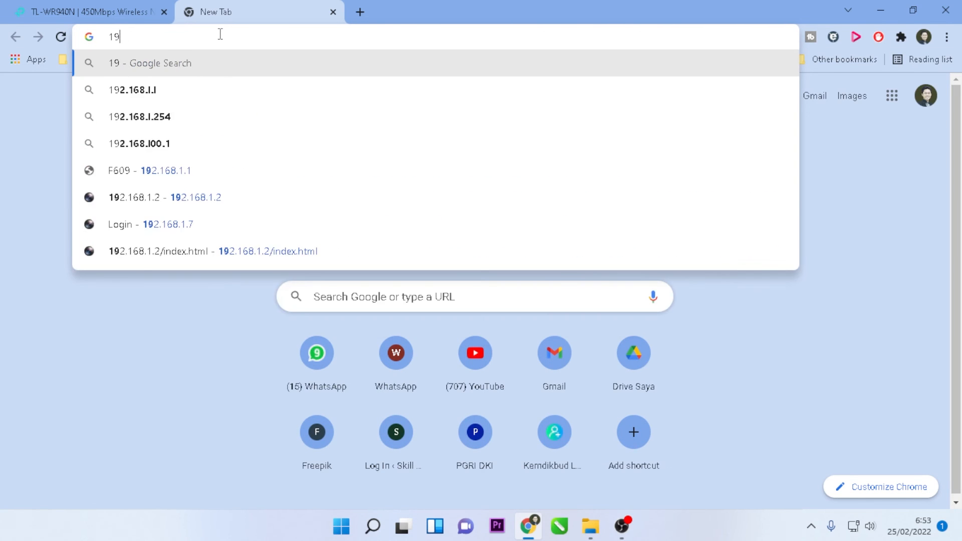
text(2.168)
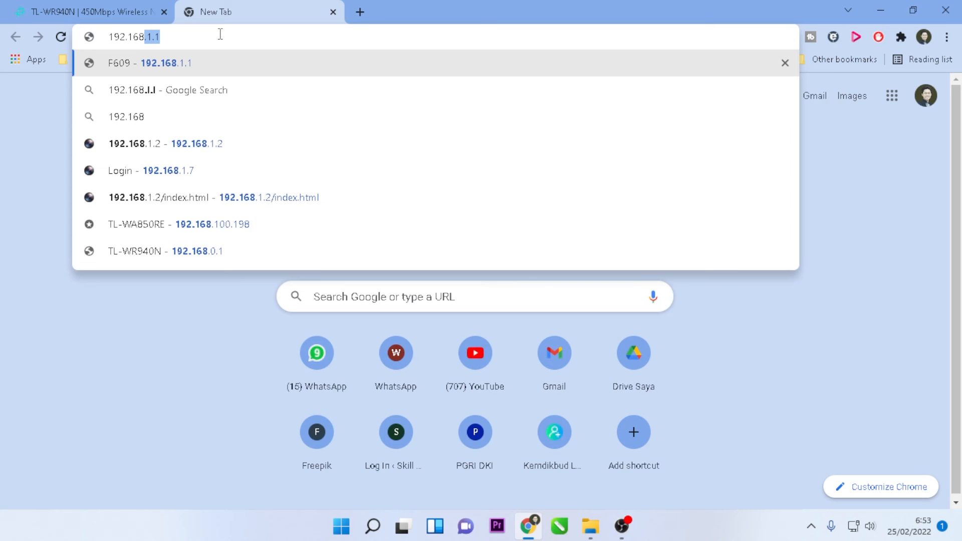
key(BackSpace)
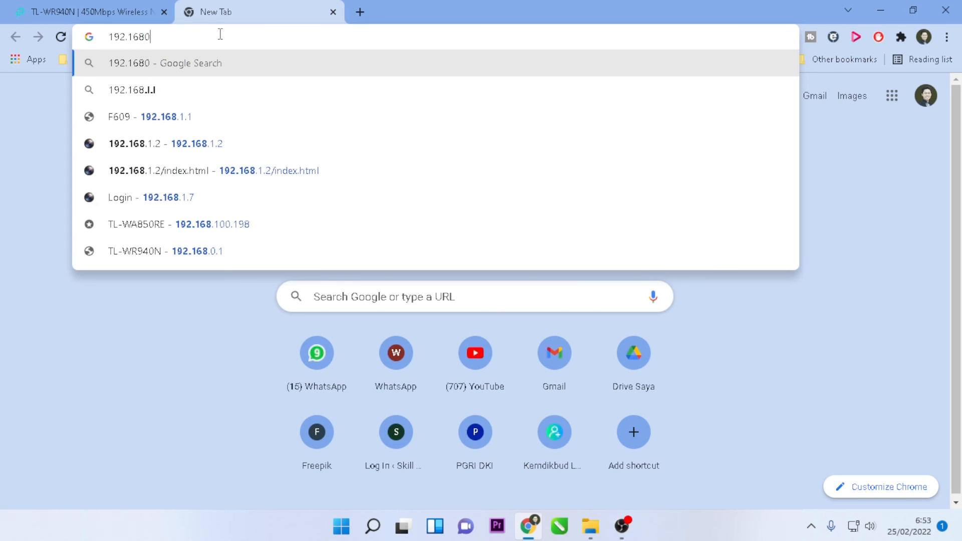
text(.0.1)
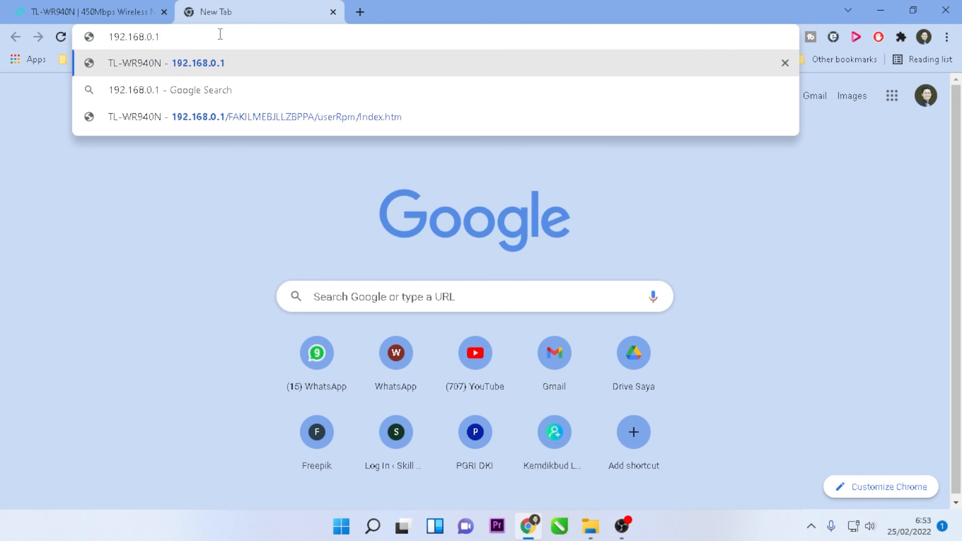
key(Return)
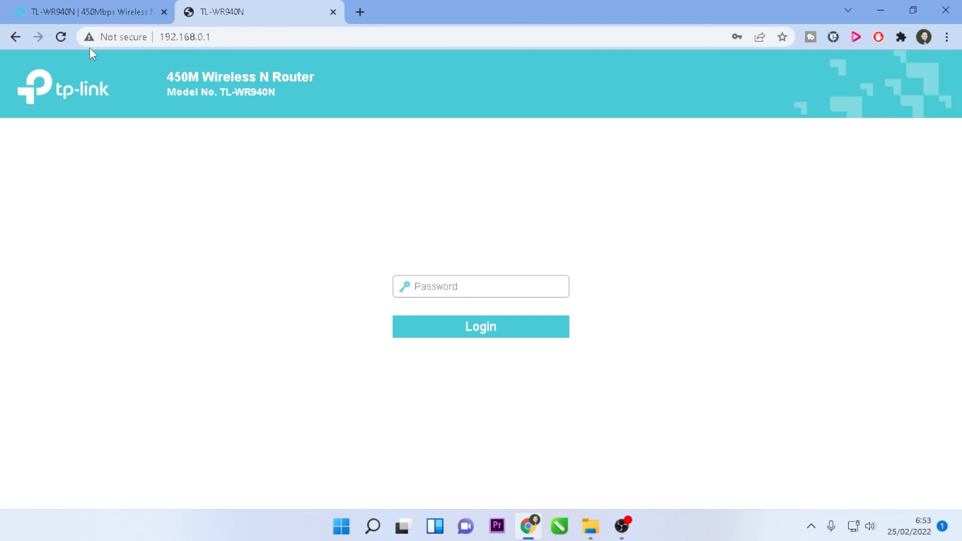
- Enter the new admin password on the login page and sign in to the Status page
click(247, 41)
click(699, 294)
click(474, 287)
click(471, 288)
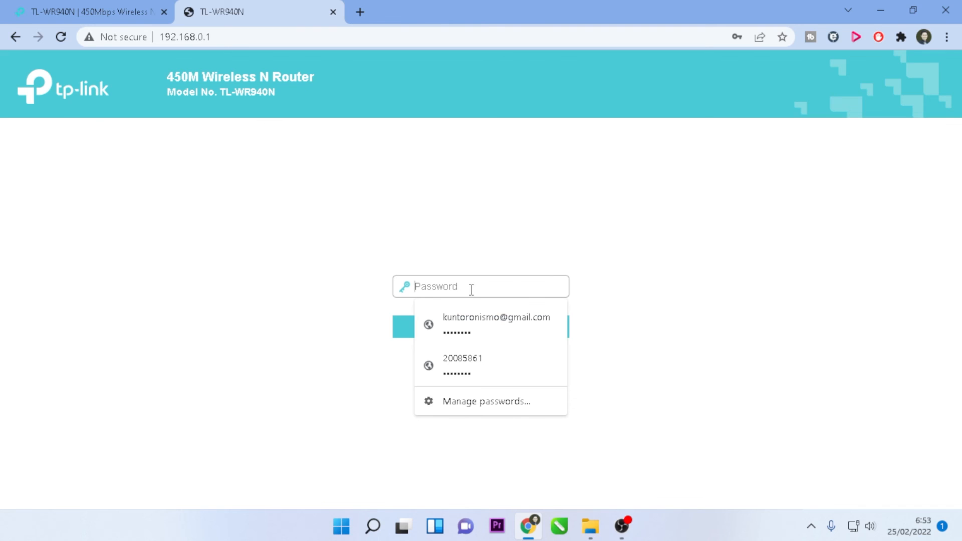
text(a)
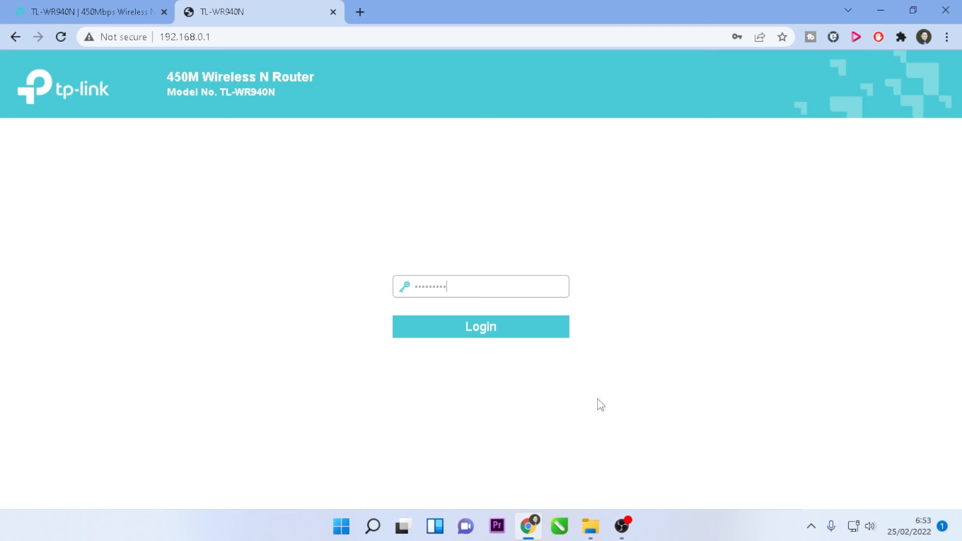
click(488, 334)
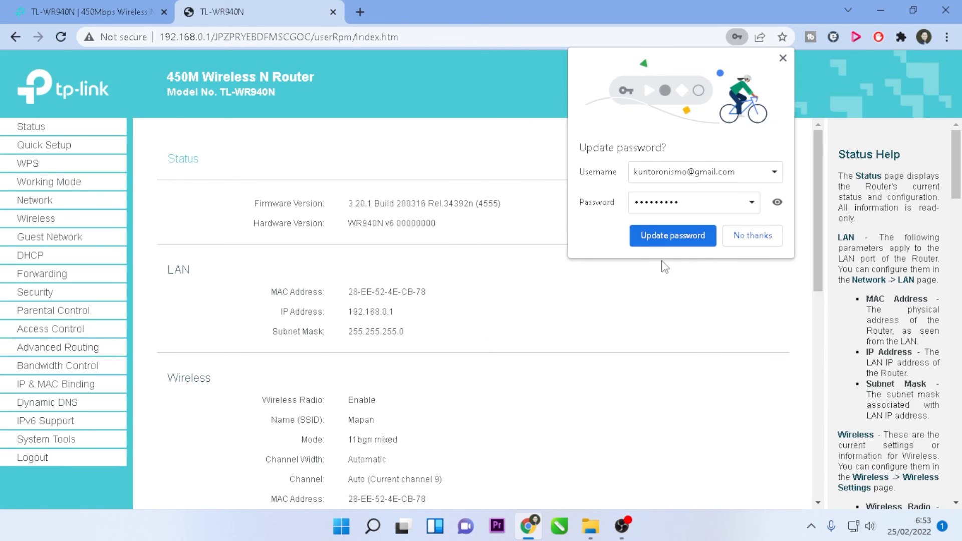
- Decline Chrome's password update and confirm Status shows SSID Mapan and Dynamic IP WAN 192.168.1.5
click(752, 236)
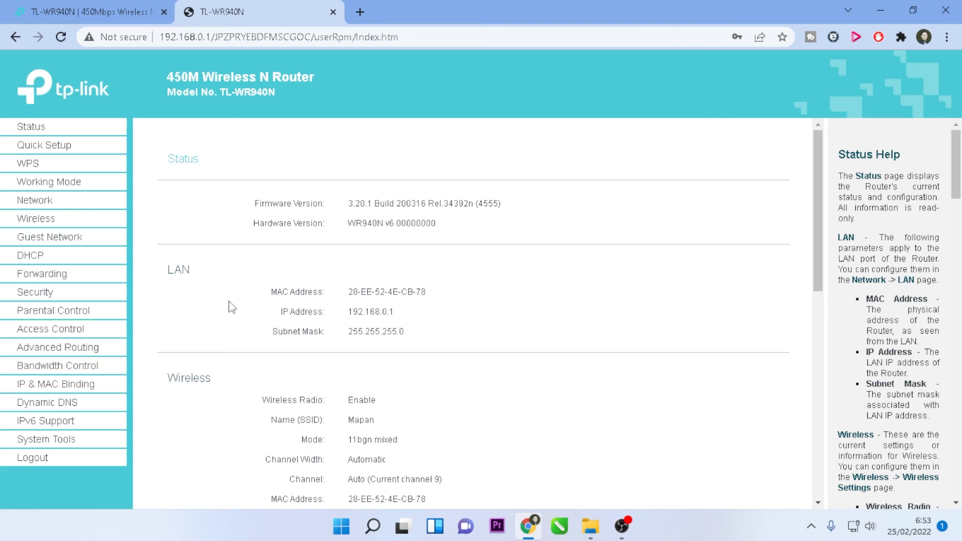
scroll(490, 358, down, 4)
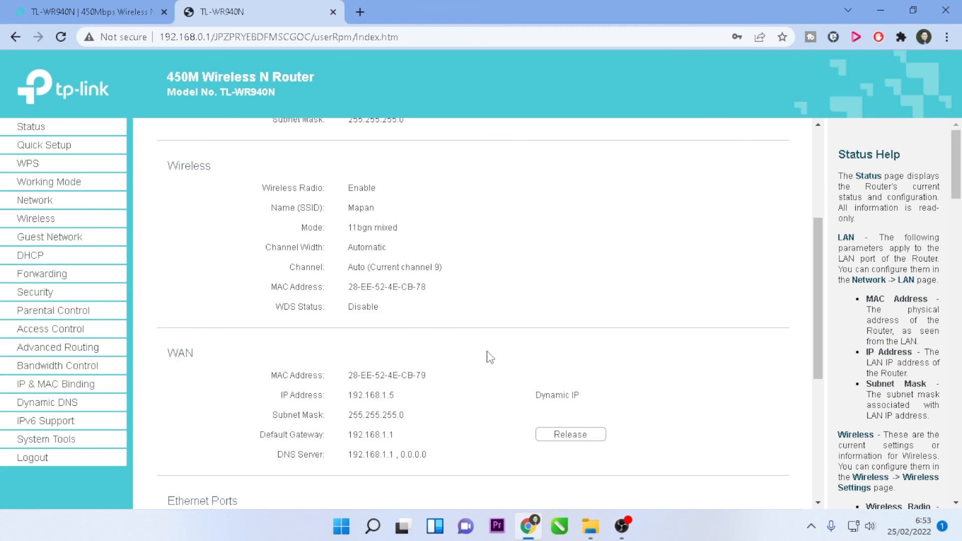
scroll(490, 357, down, 4)
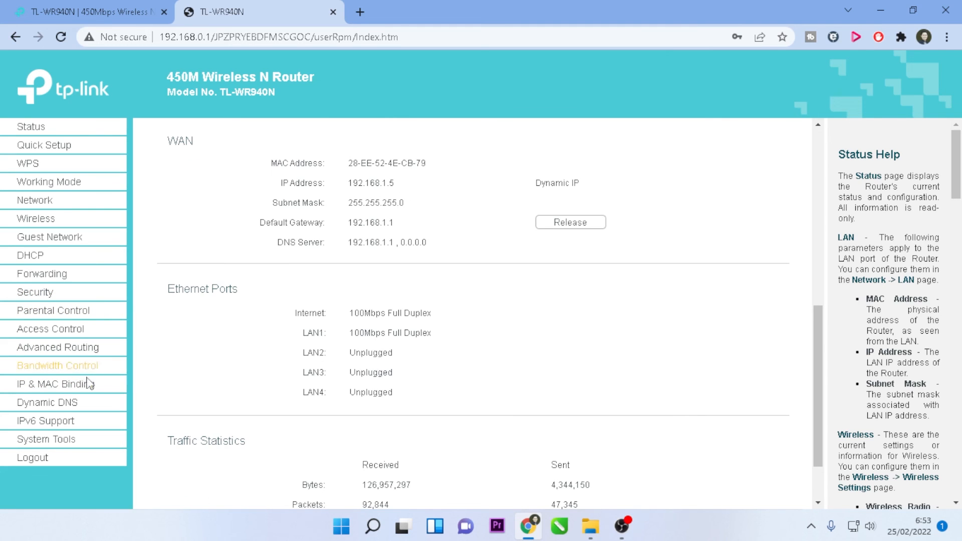
scroll(608, 322, up, 1)
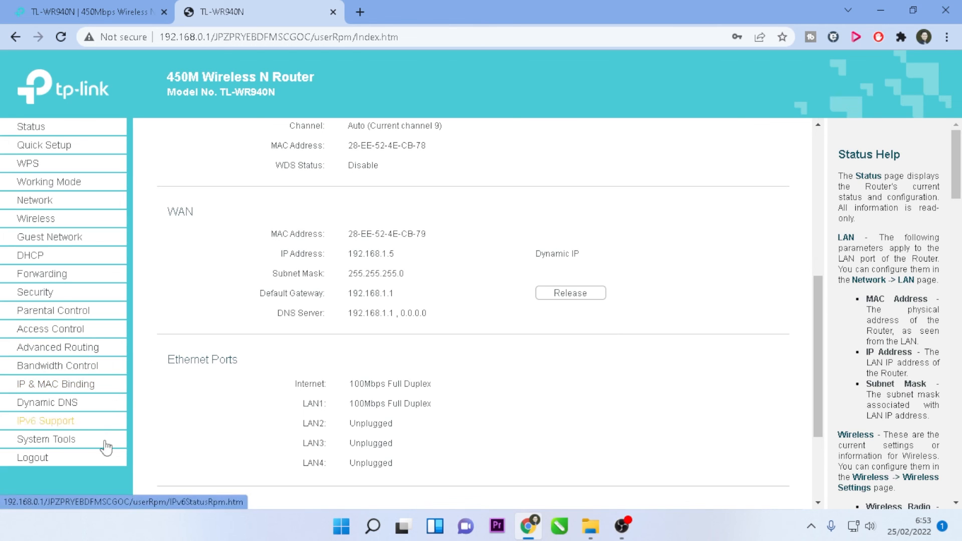
scroll(691, 311, up, 7)
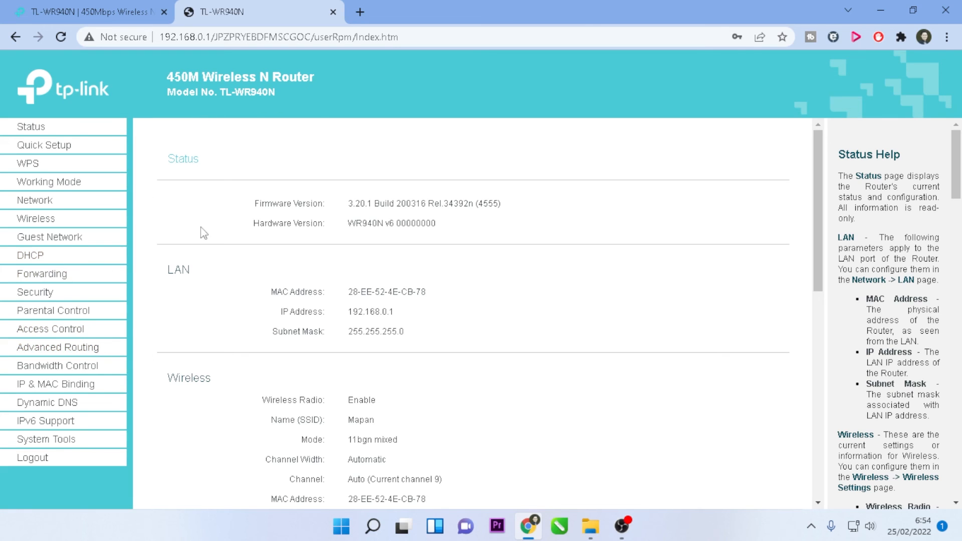
scroll(134, 321, down, 3)
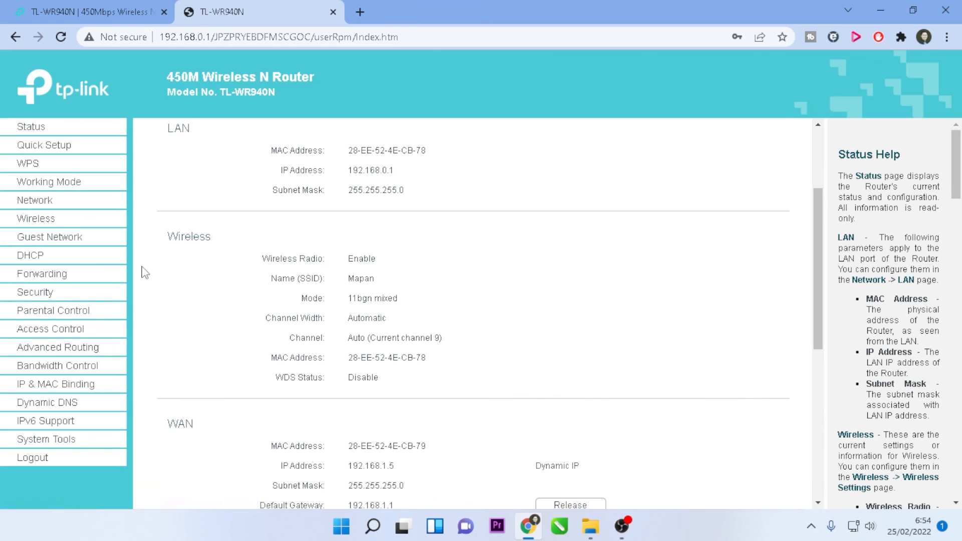
scroll(144, 272, up, 3)
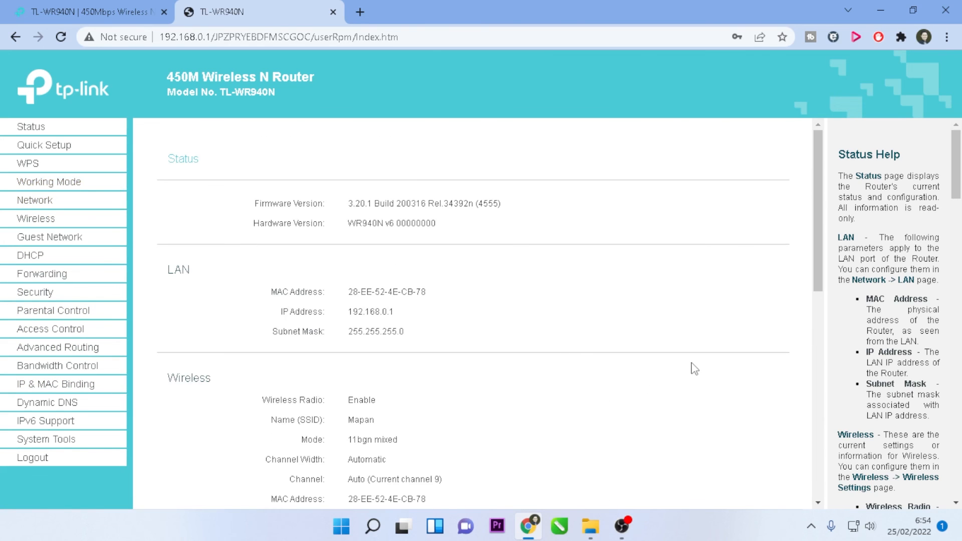